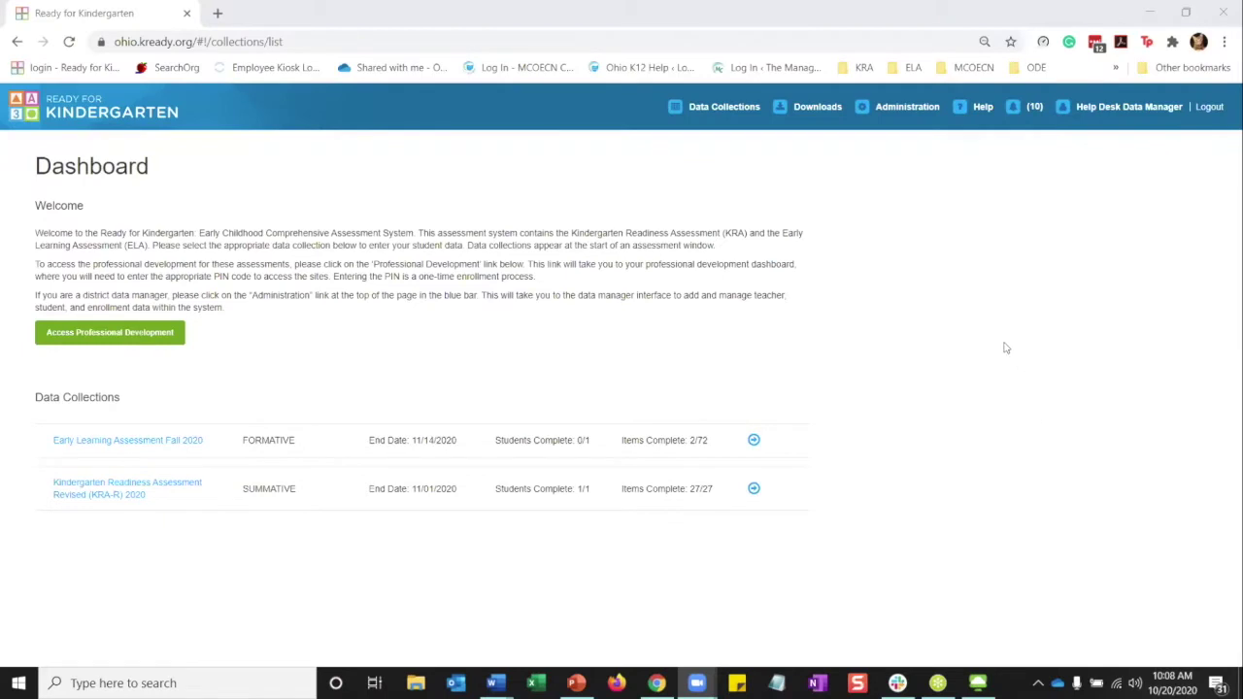
Open the KRA Scale Score Report request form from the reports section of the administration area
click(902, 109)
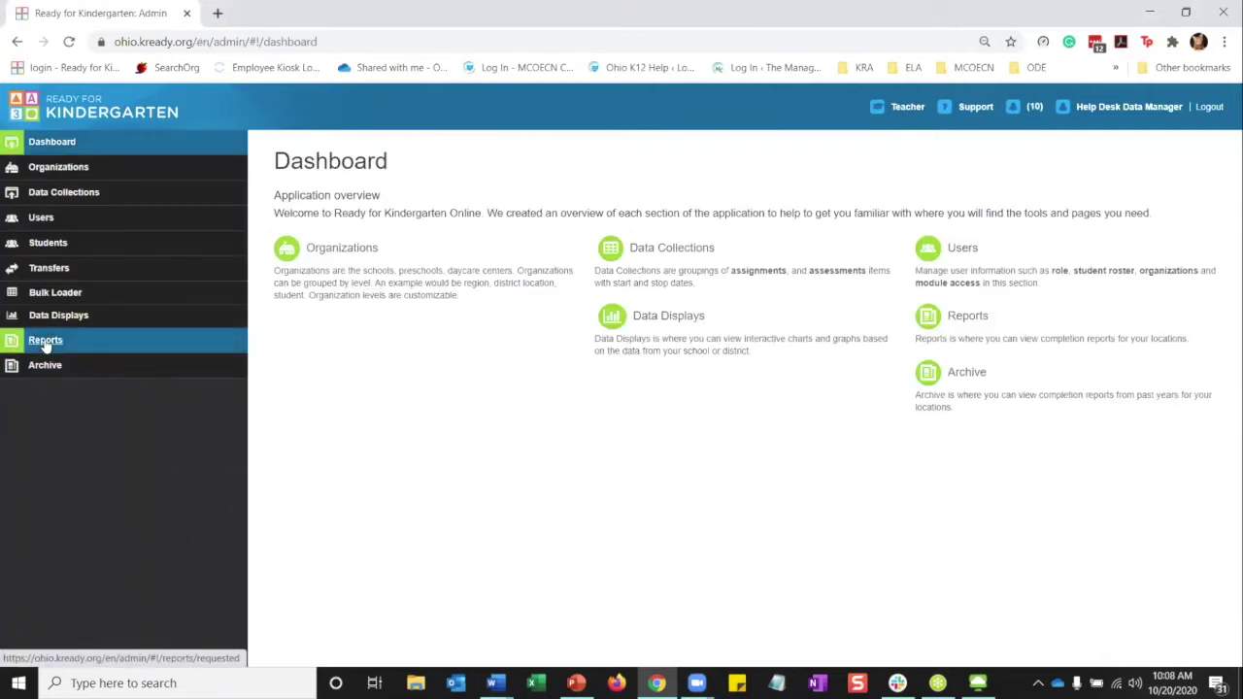
click(45, 343)
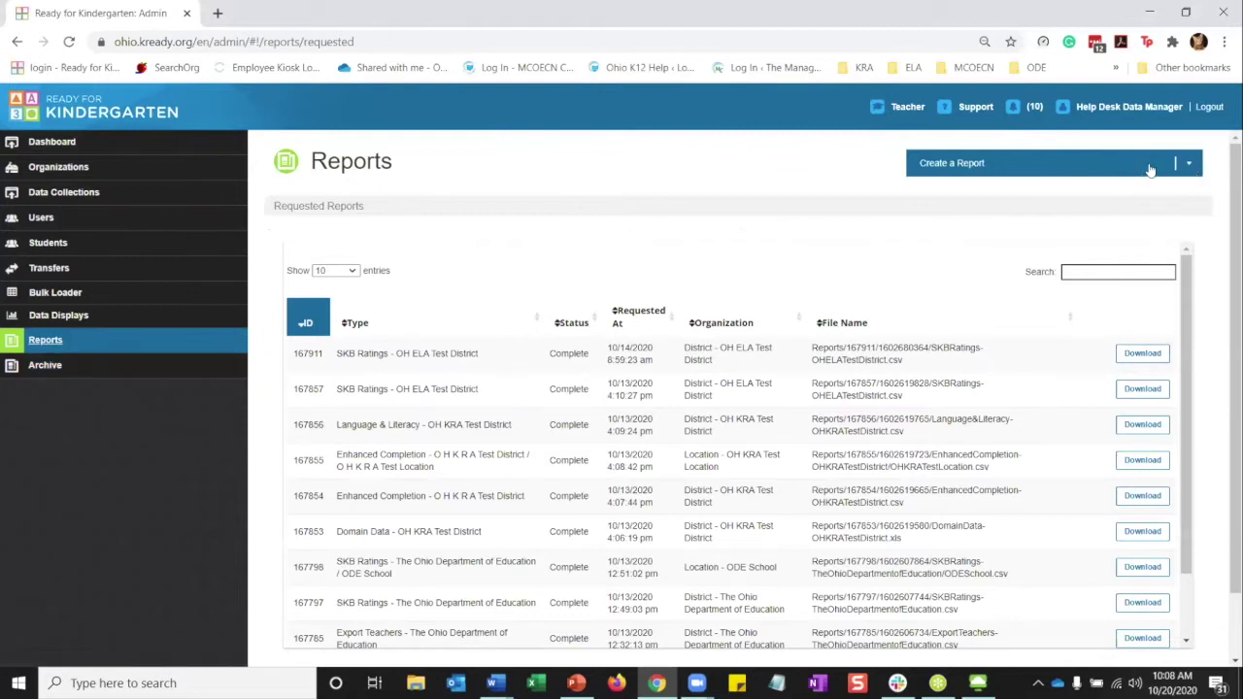
click(1187, 167)
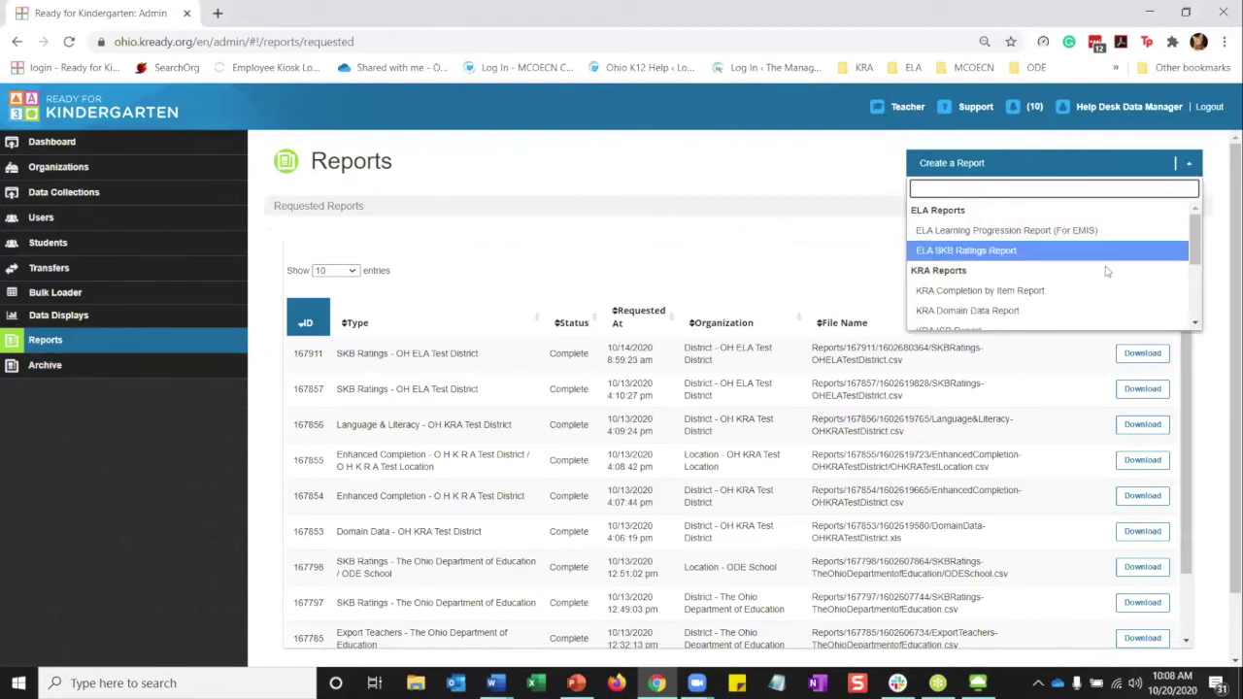
scroll(1105, 272, down, 5)
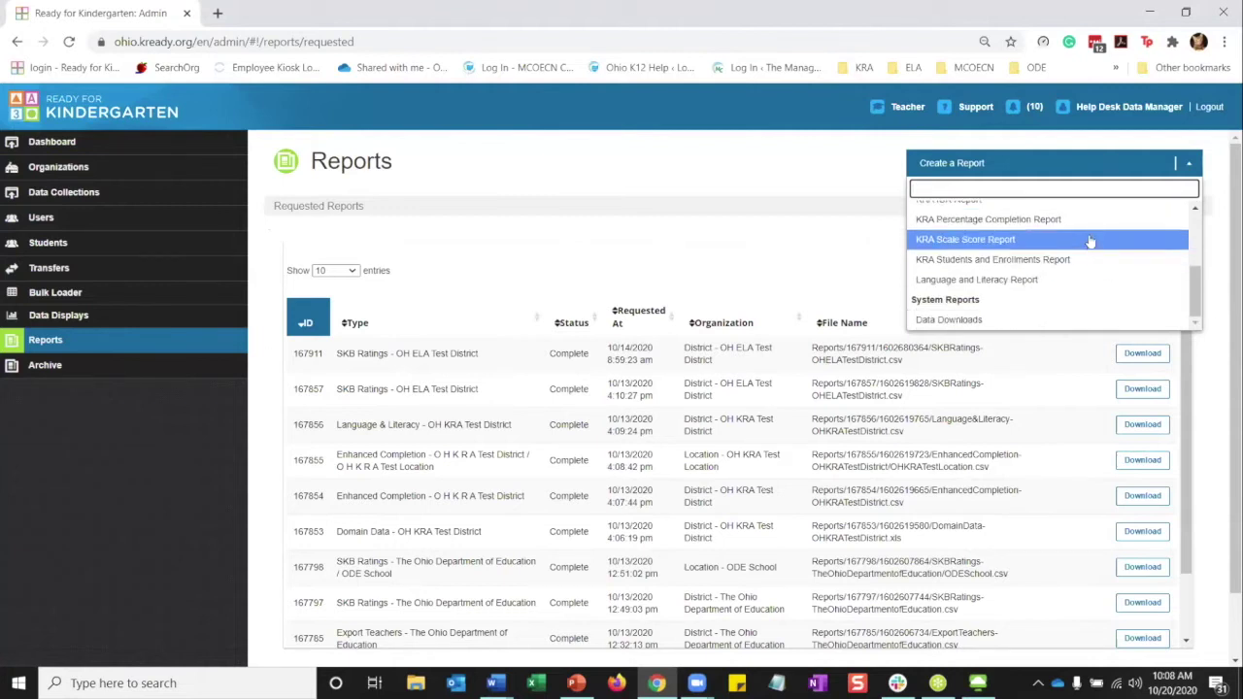
click(1090, 240)
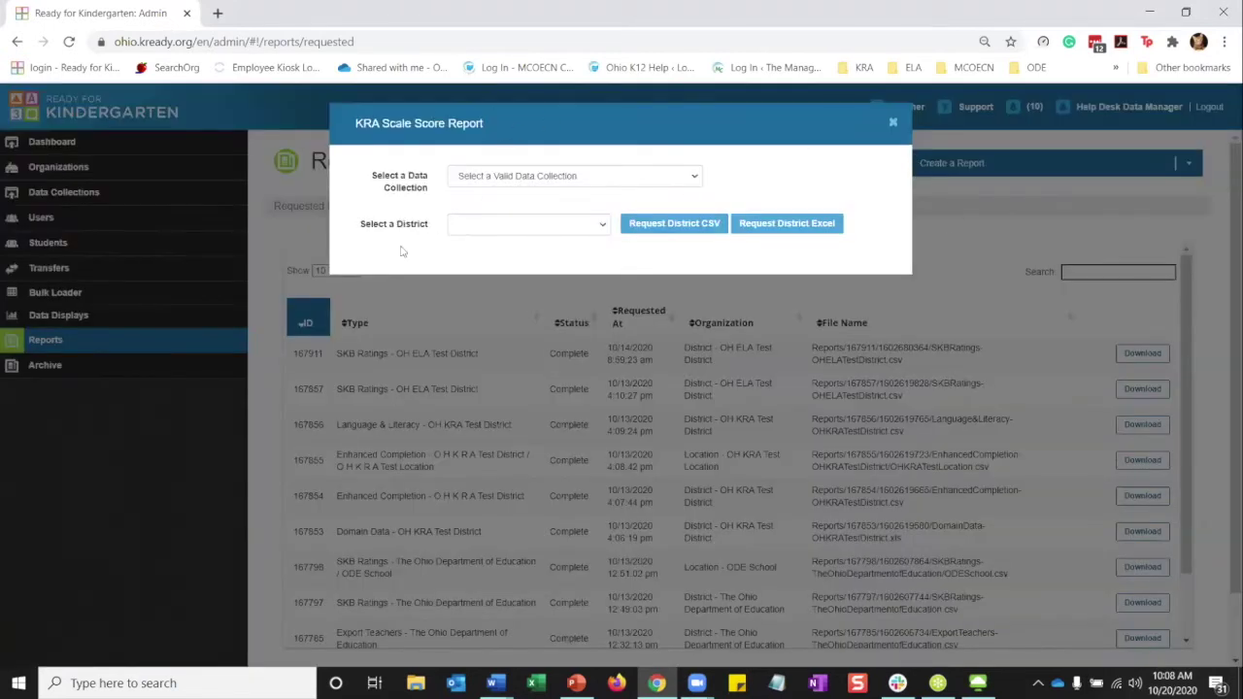
Review the data collection and district choices for the KRA Scale Score Report and close the form
click(694, 180)
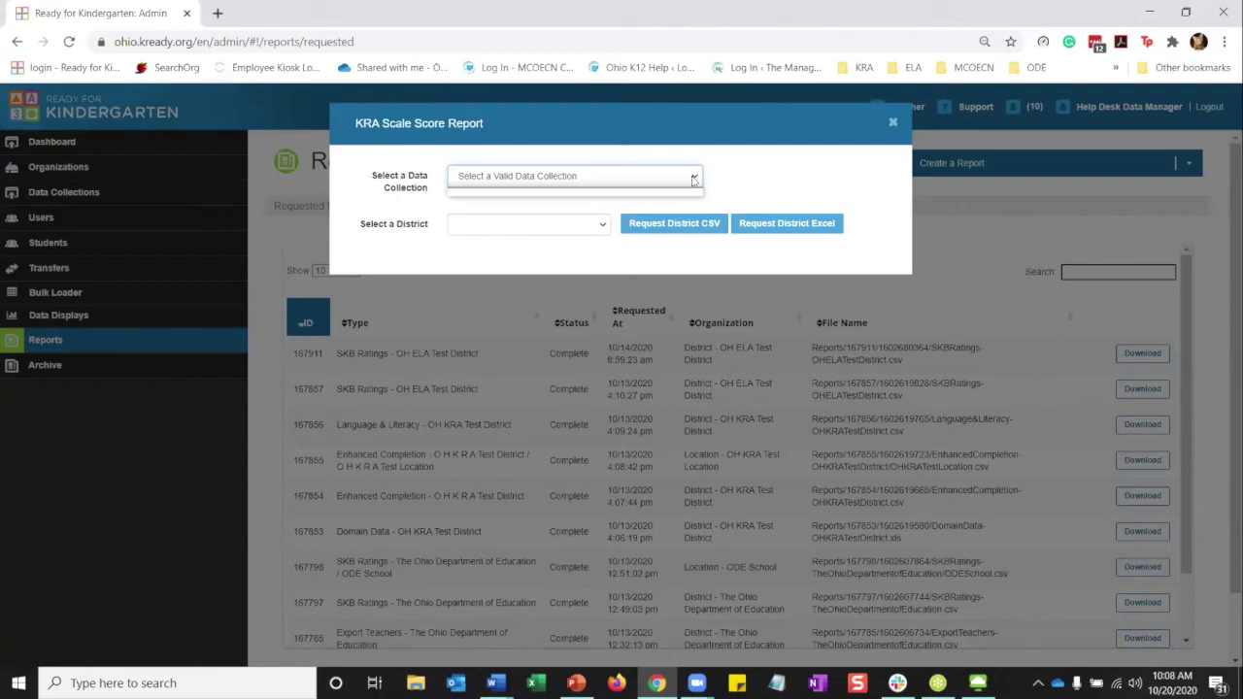
click(601, 225)
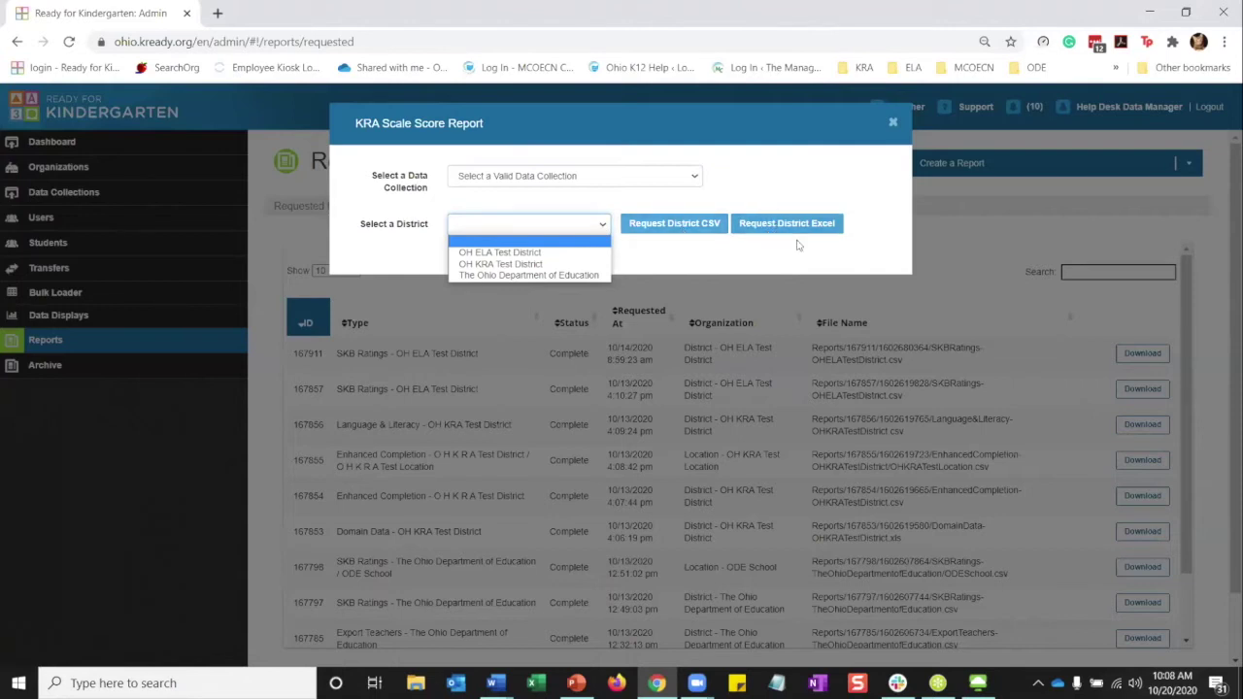
click(893, 123)
click(892, 122)
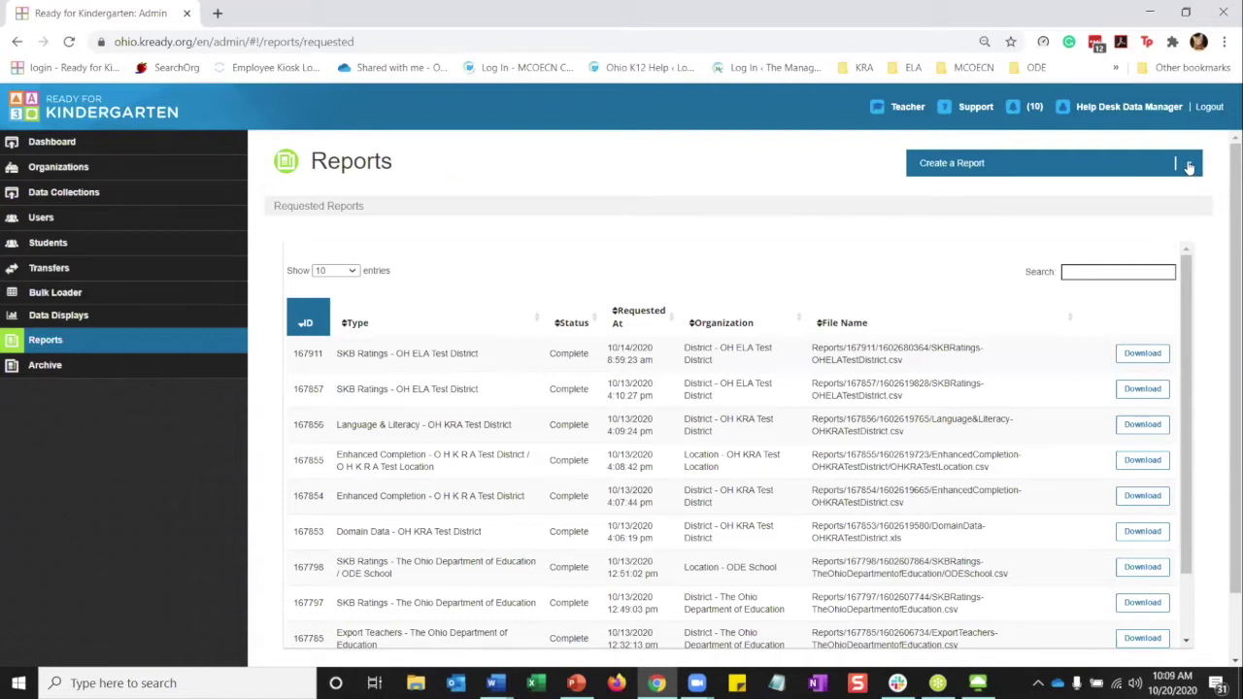
Open the ELA Learning Progression Report (For EMIS) and review its data collection, district and region choices
click(1189, 167)
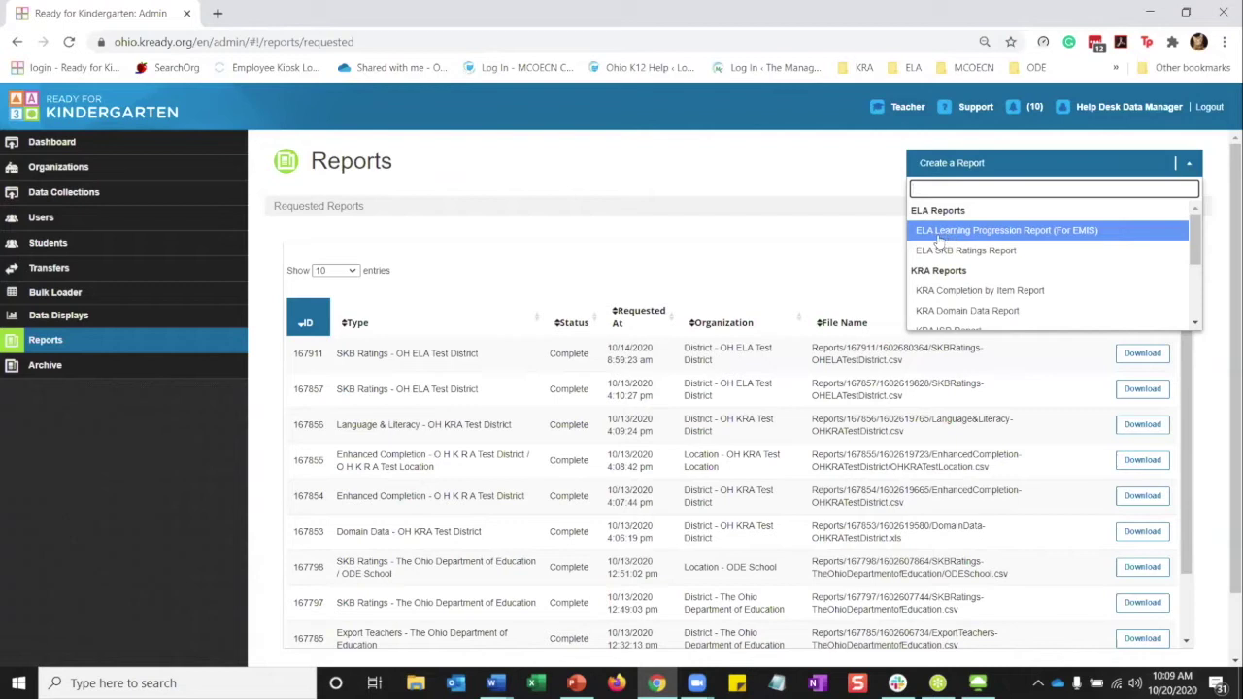
click(1031, 236)
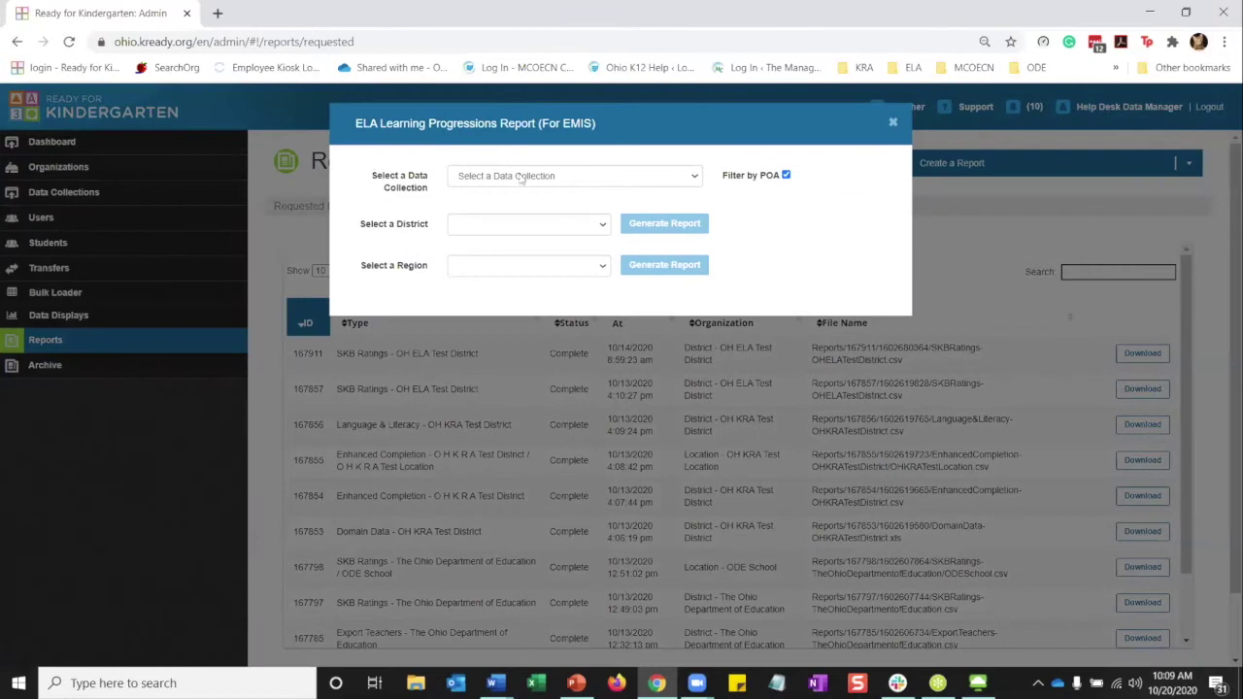
click(696, 176)
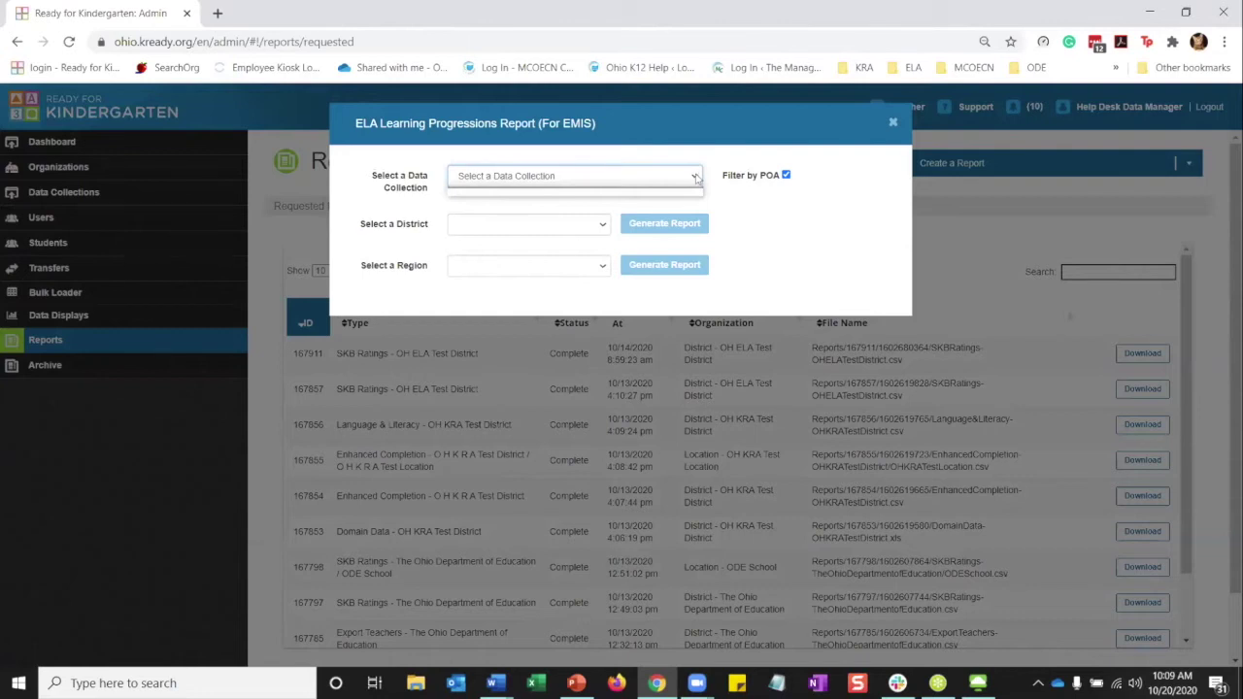
click(602, 228)
click(602, 228)
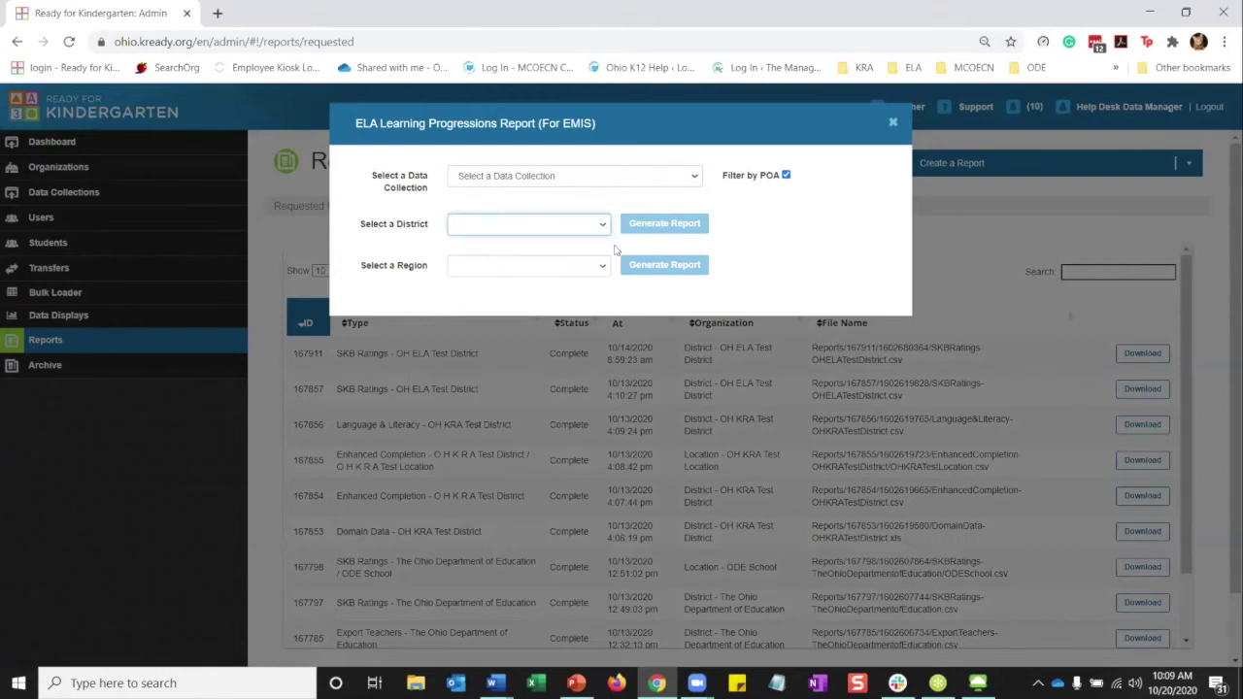
click(604, 269)
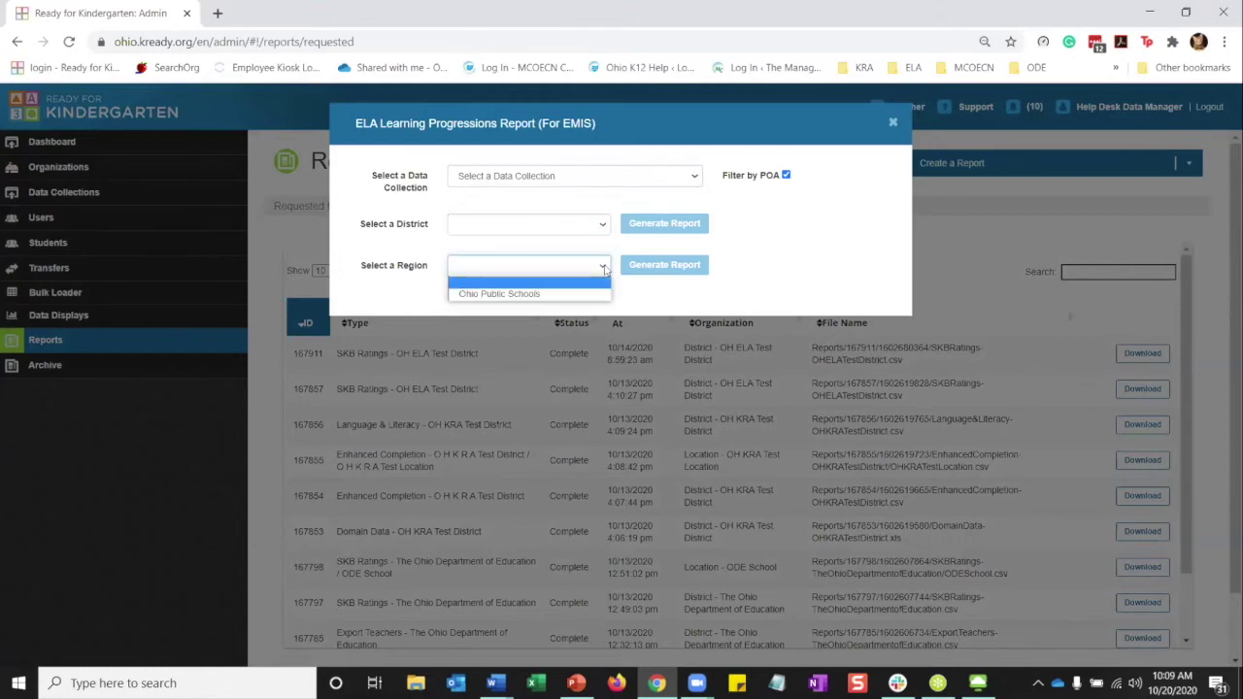
click(817, 236)
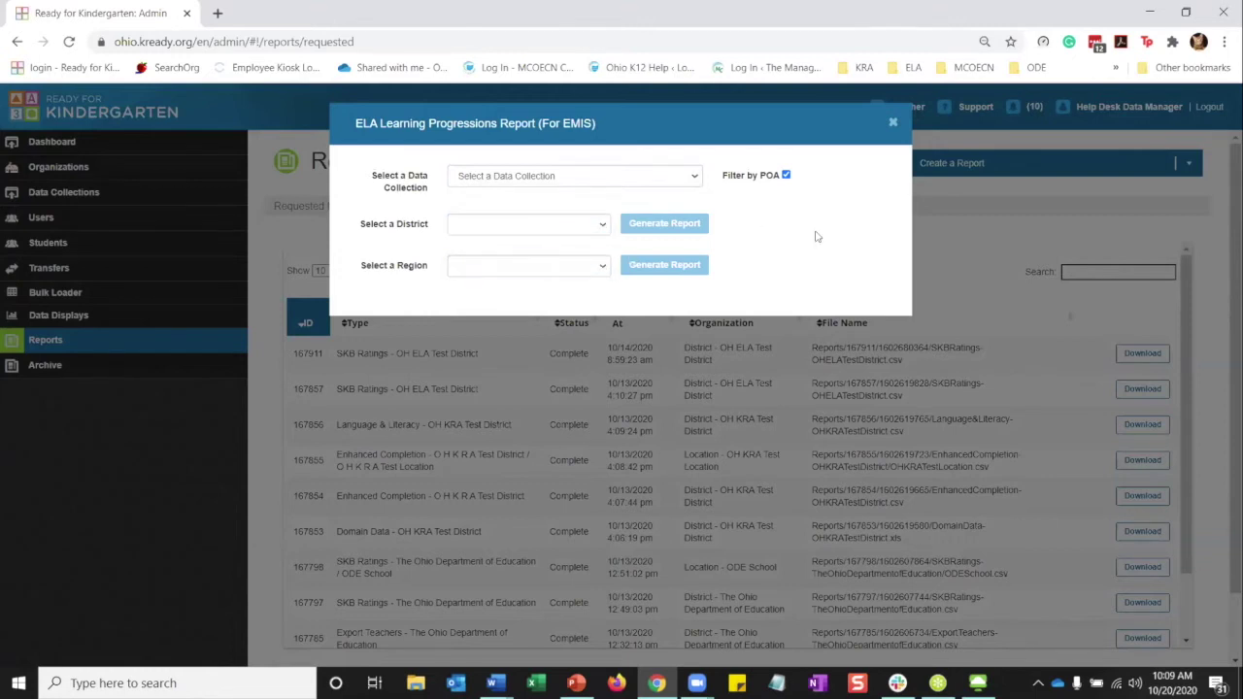
Review the Filter by POA option of the ELA Learning Progressions Report and close the form
click(786, 175)
click(892, 125)
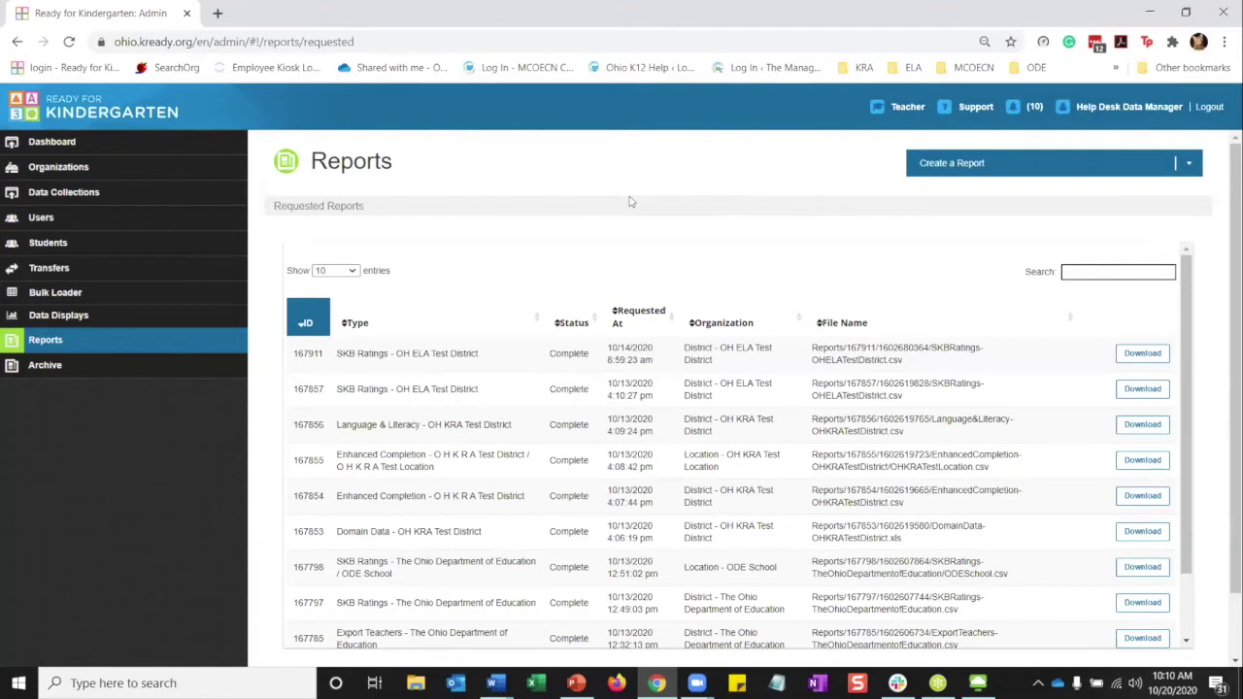
click(1030, 163)
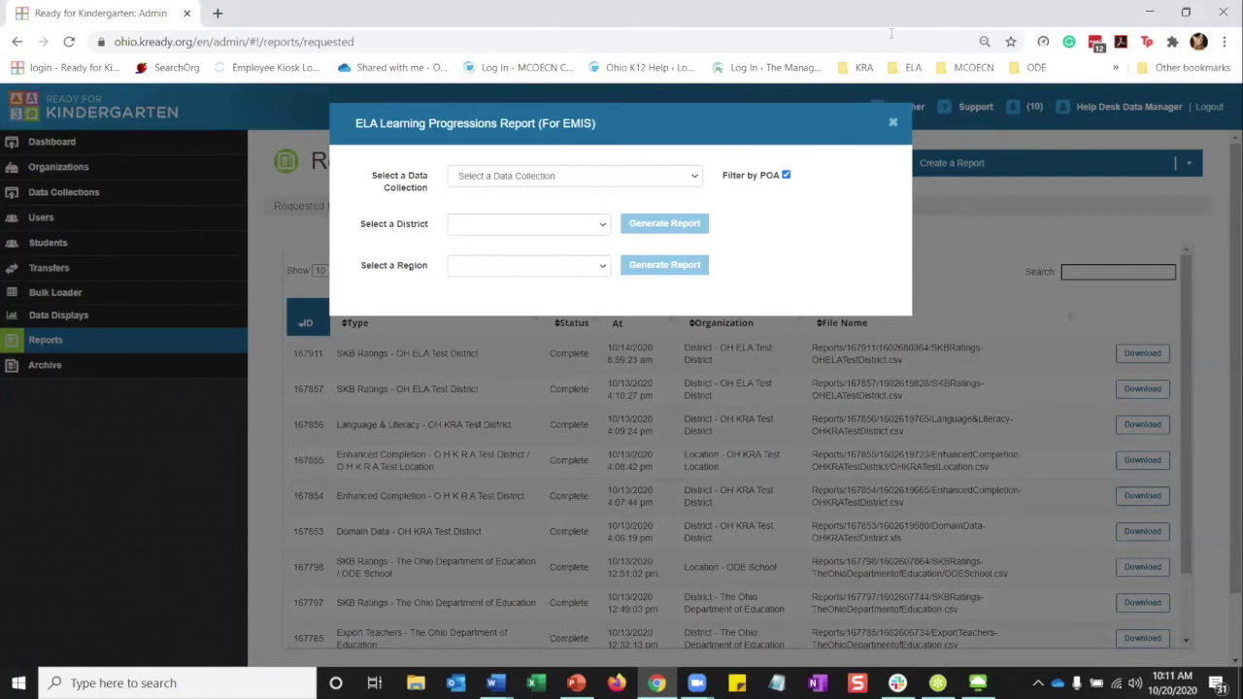
click(893, 125)
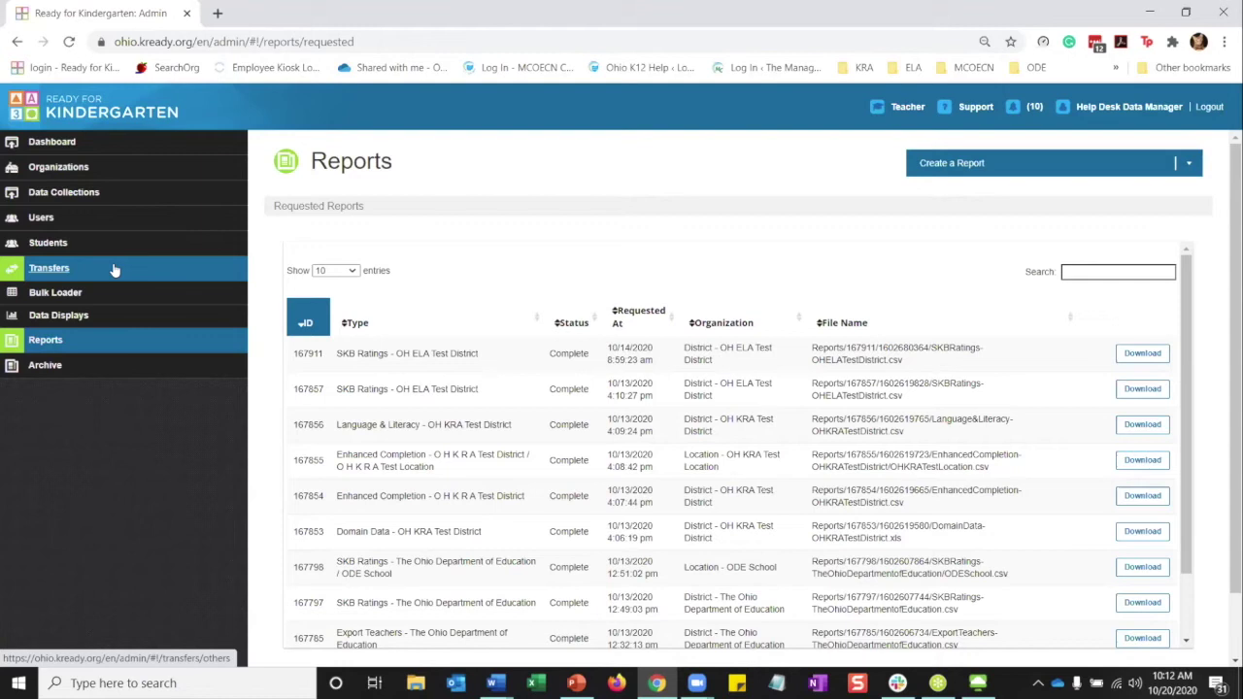
Open the ELA SKB Ratings Report form and choose the Early Learning Assessment Fall 2020 data collection
click(1187, 167)
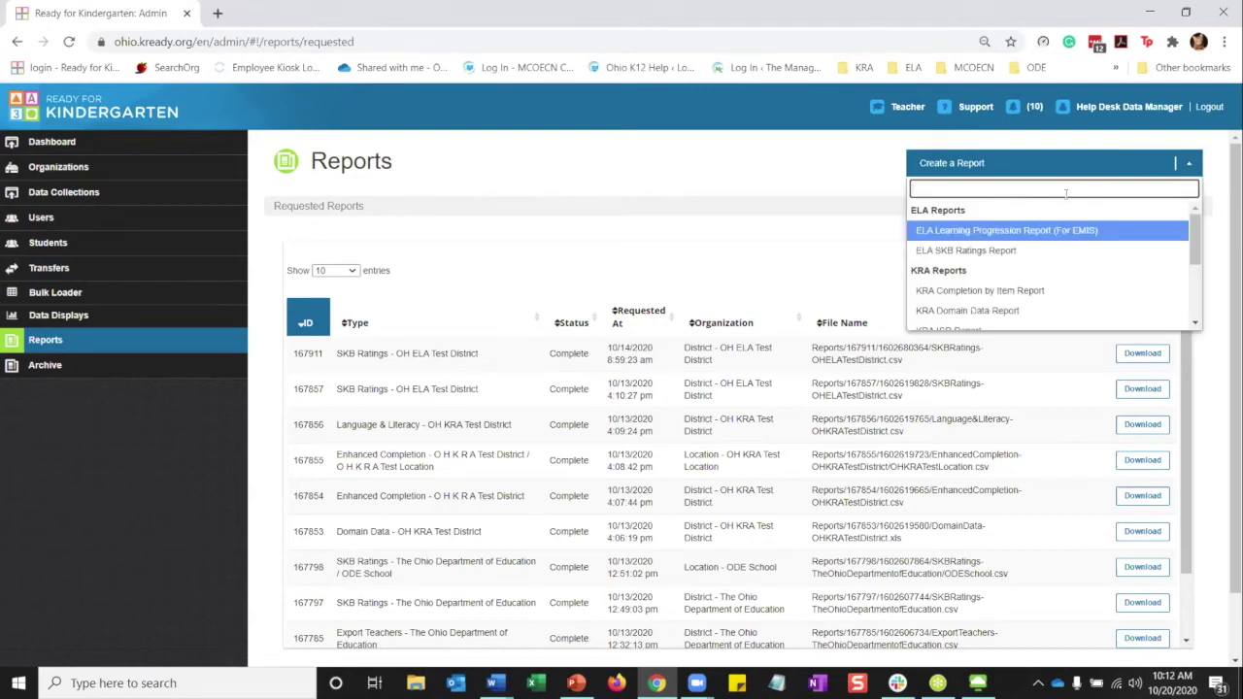
click(968, 251)
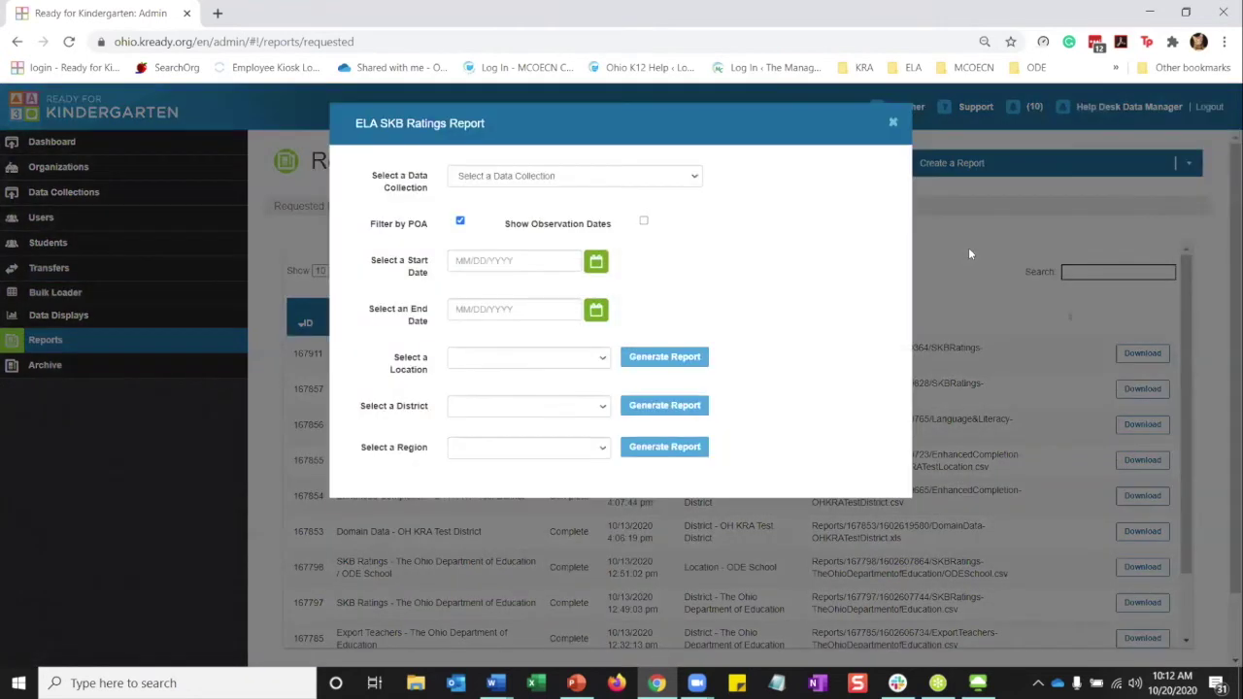
click(690, 177)
click(669, 193)
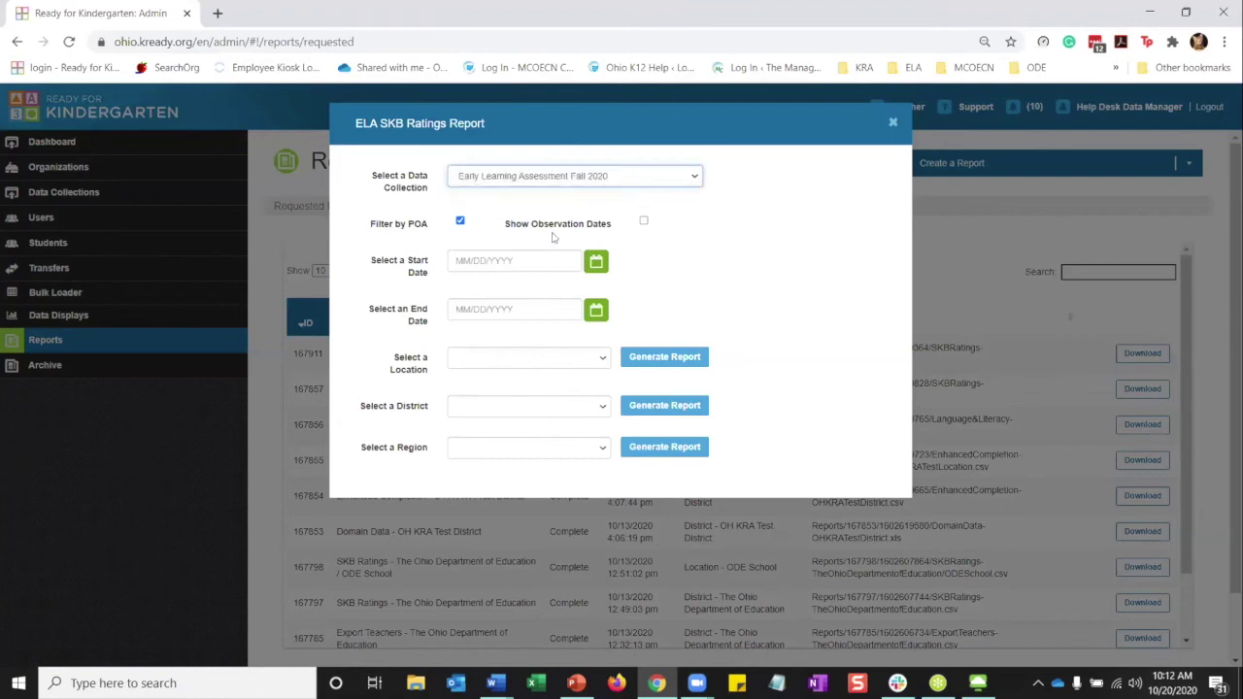
Set the ELA SKB Ratings Report's start date to 08/15/2020 and end date to 10/20/2020
click(597, 262)
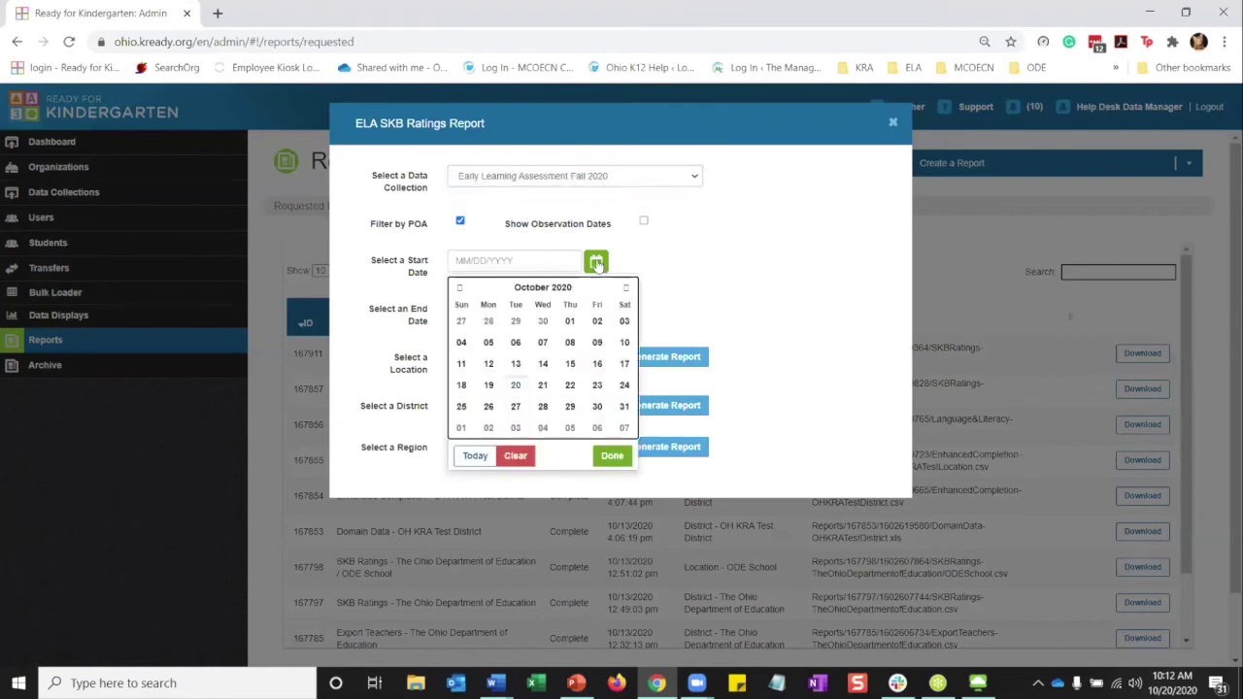
click(460, 289)
click(461, 289)
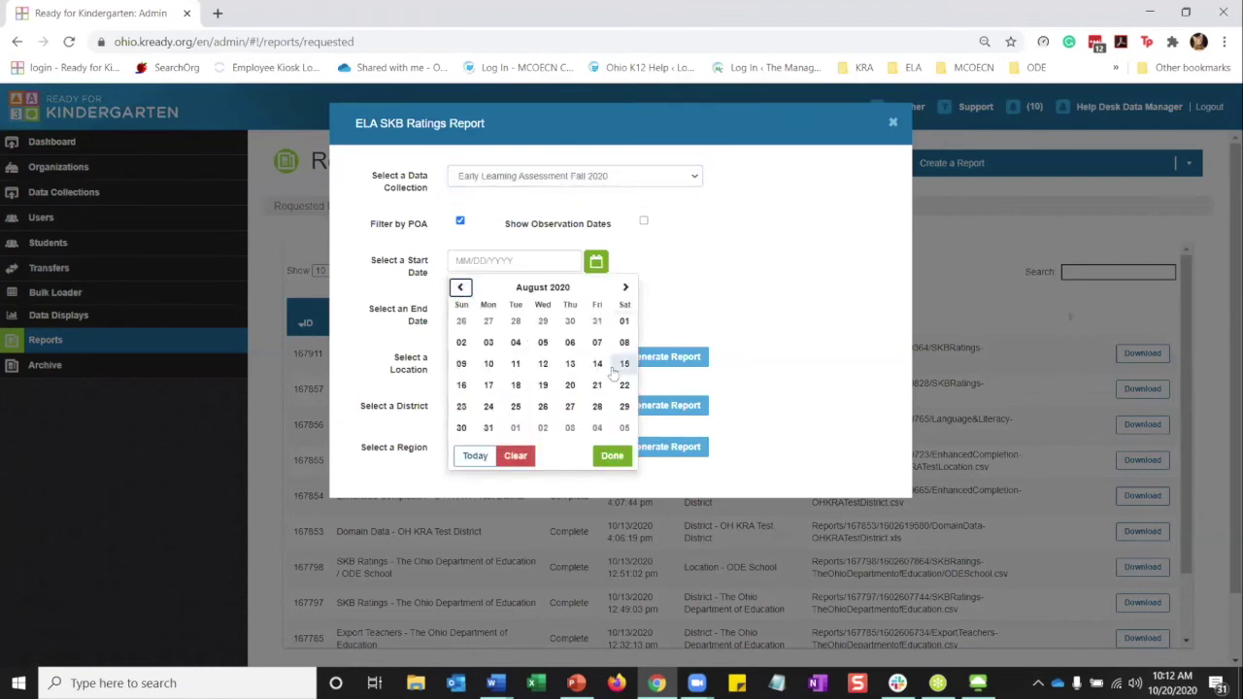
click(625, 363)
click(602, 319)
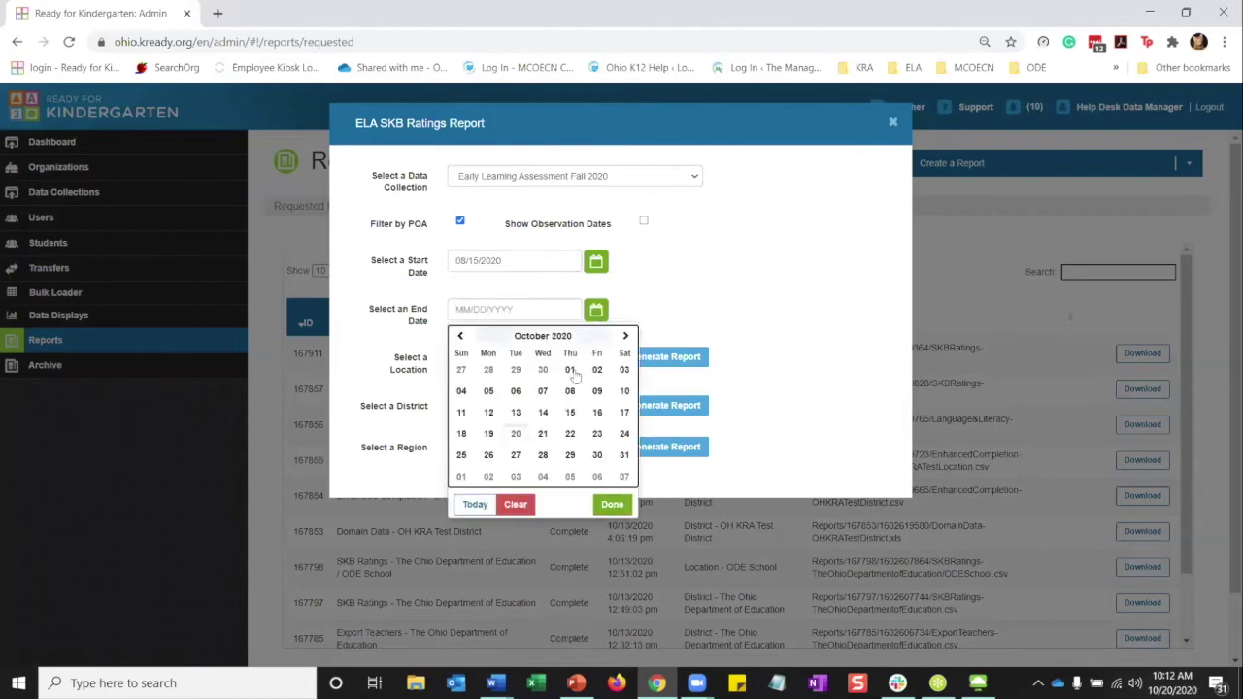
click(514, 434)
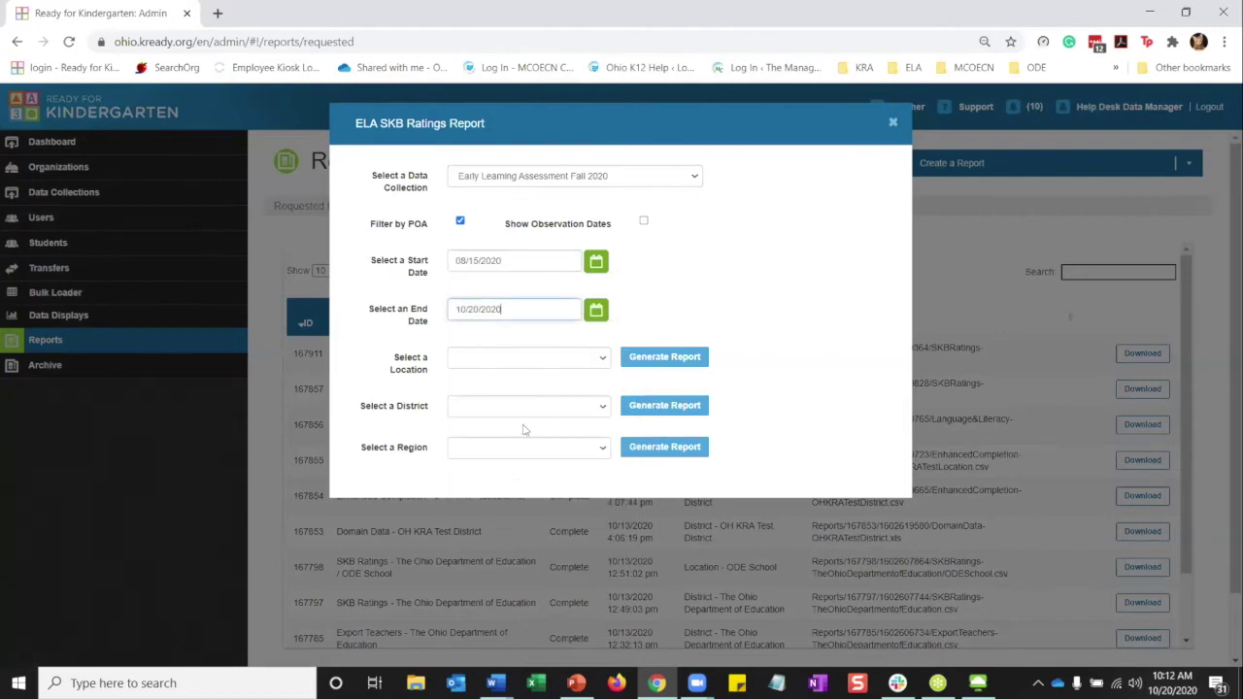
Review the location choices for the ELA SKB Ratings Report and close the form without generating a report
click(599, 362)
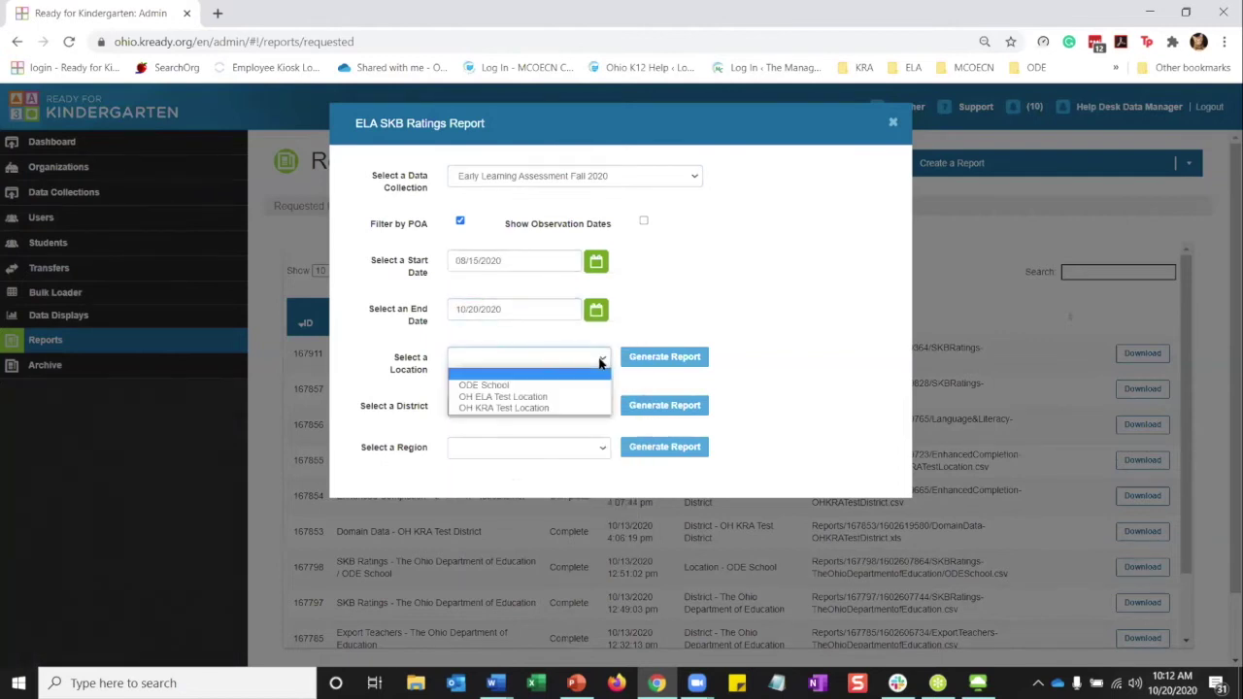
click(766, 399)
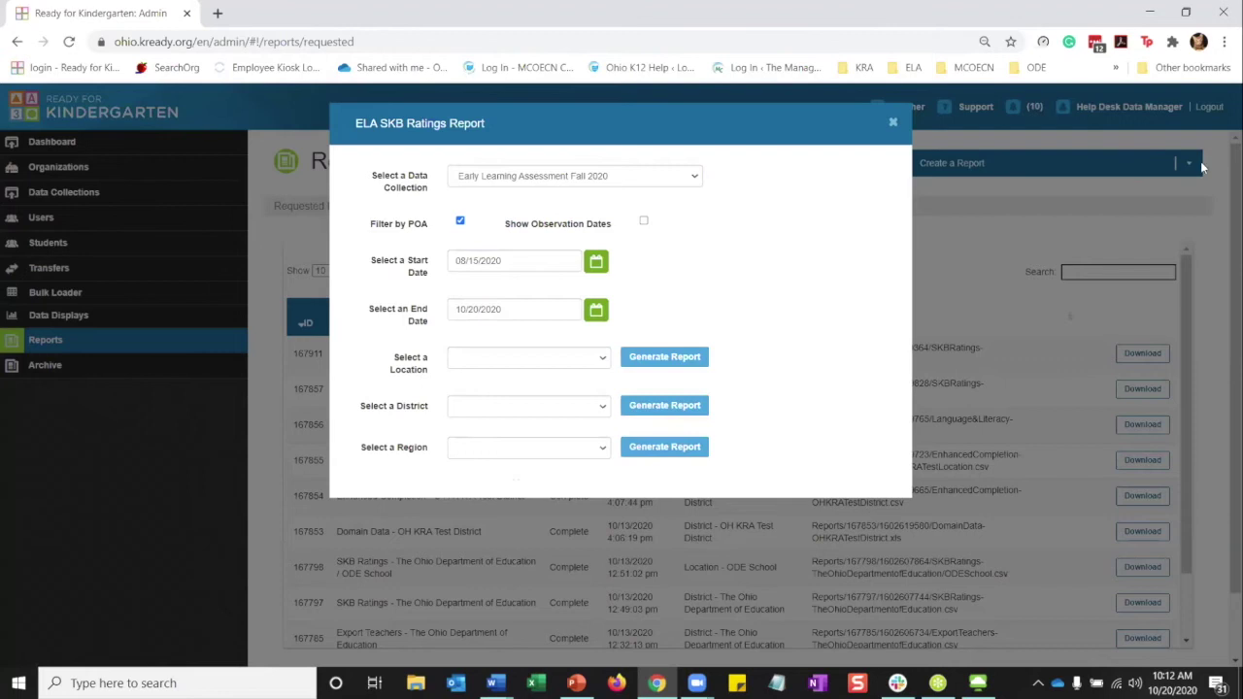
click(892, 122)
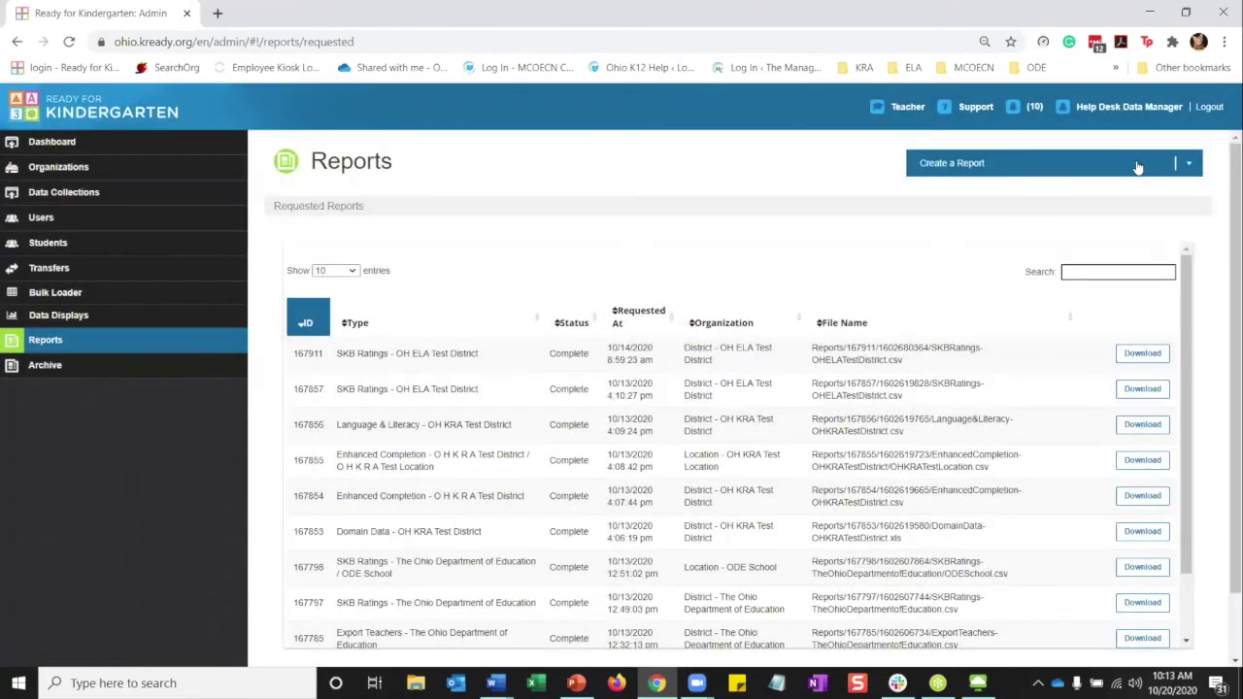
Start a KRA Completion by Item Report for the Kindergarten Readiness Assessment Revised (KRA-R) collection with OH KRA Test Location
click(1190, 165)
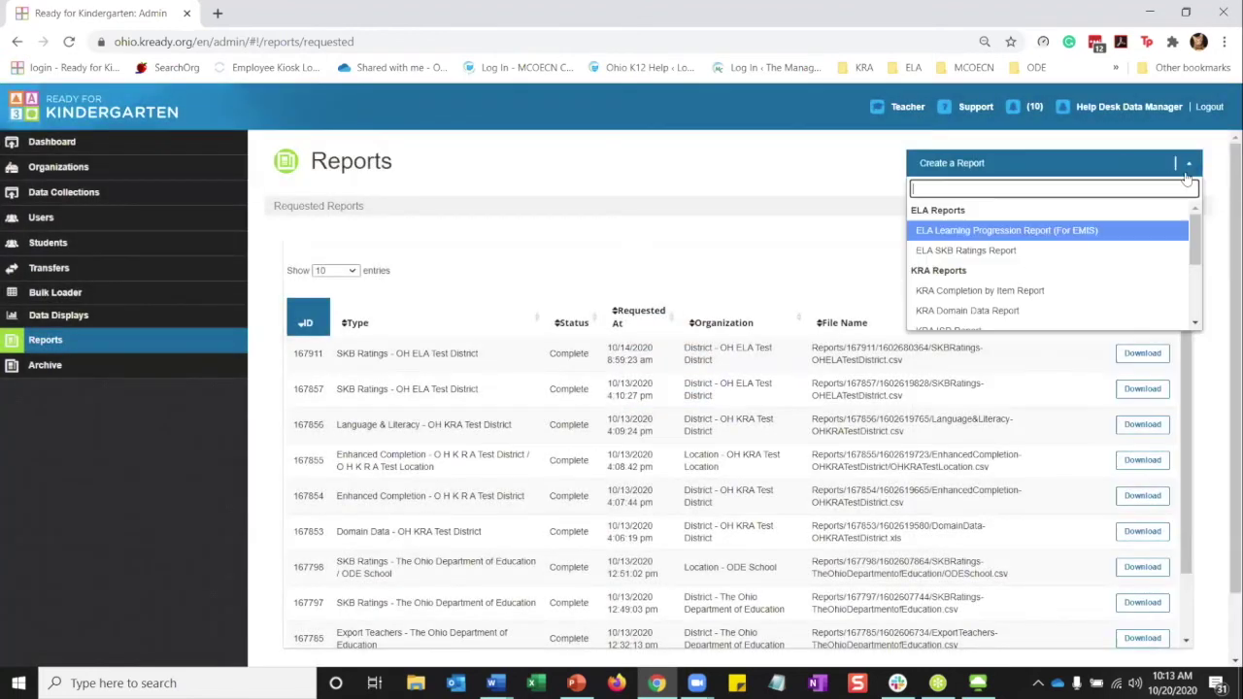
click(1080, 292)
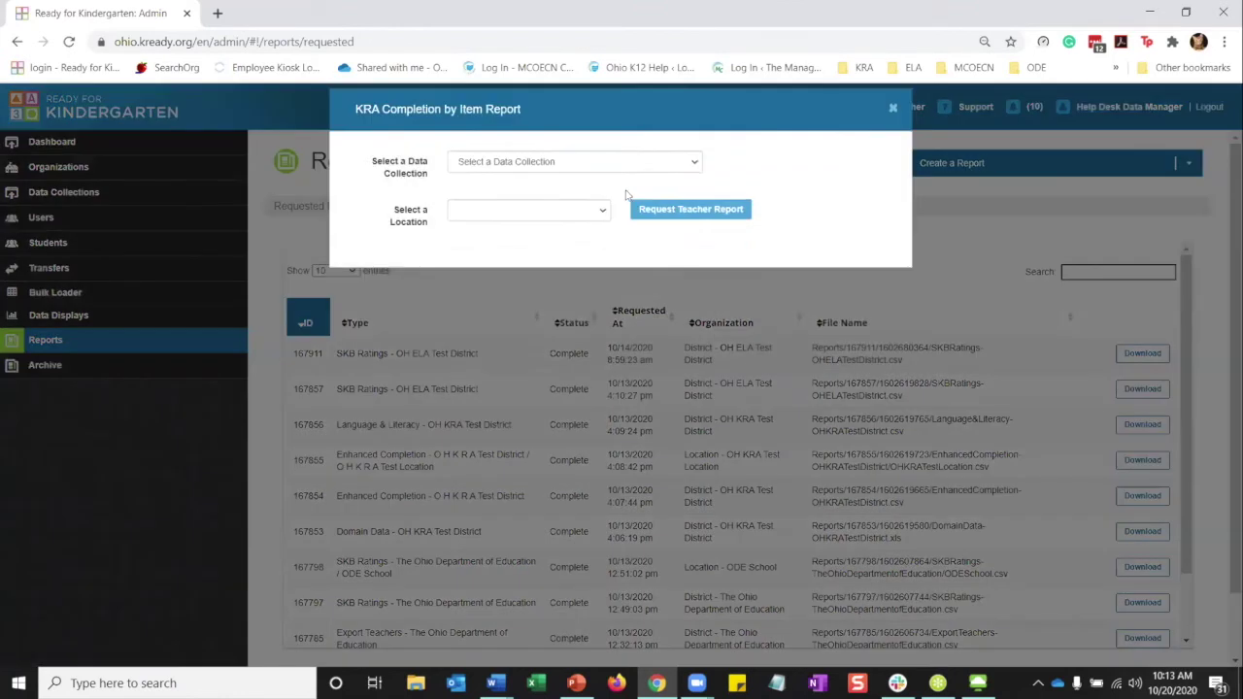
click(573, 176)
click(544, 191)
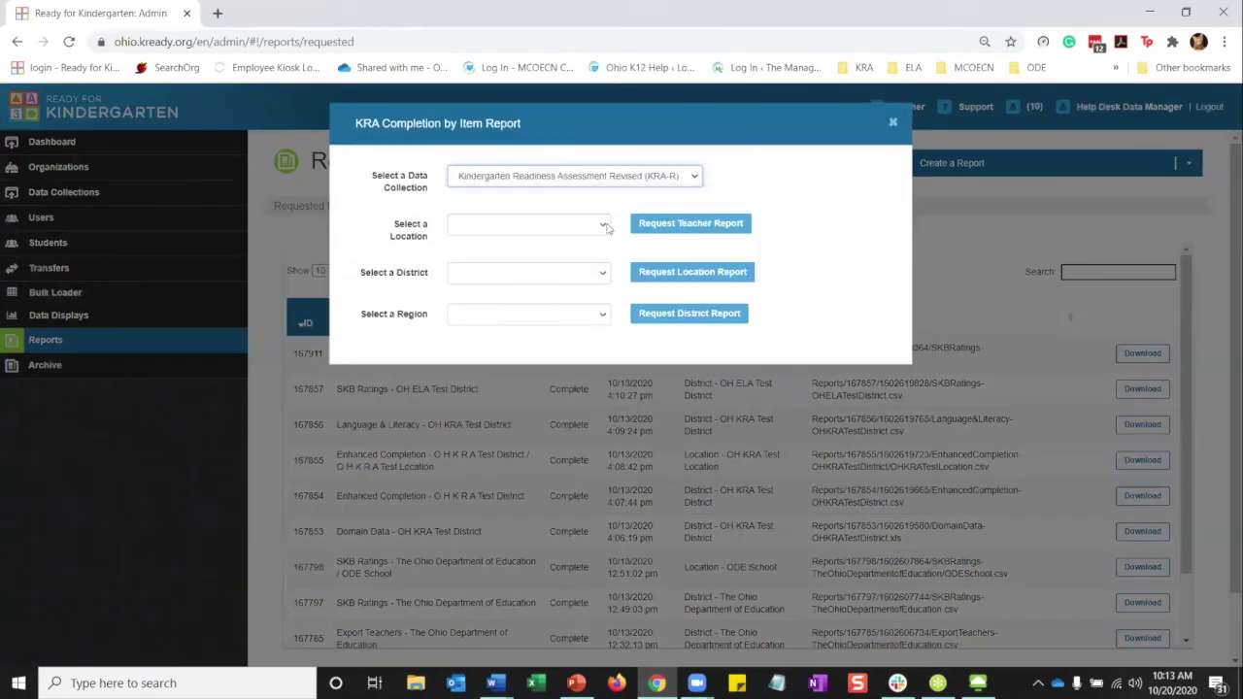
click(568, 225)
click(580, 275)
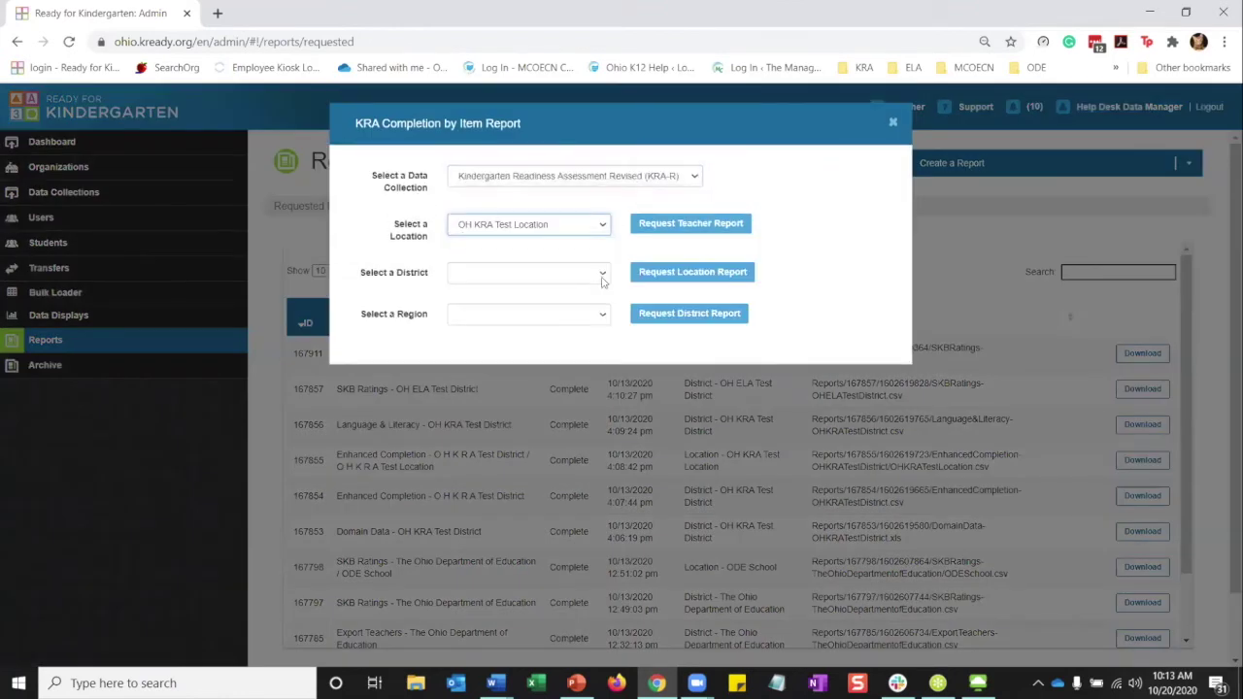
Choose OH KRA Test District for the KRA Completion by Item Report and request the location report
click(602, 273)
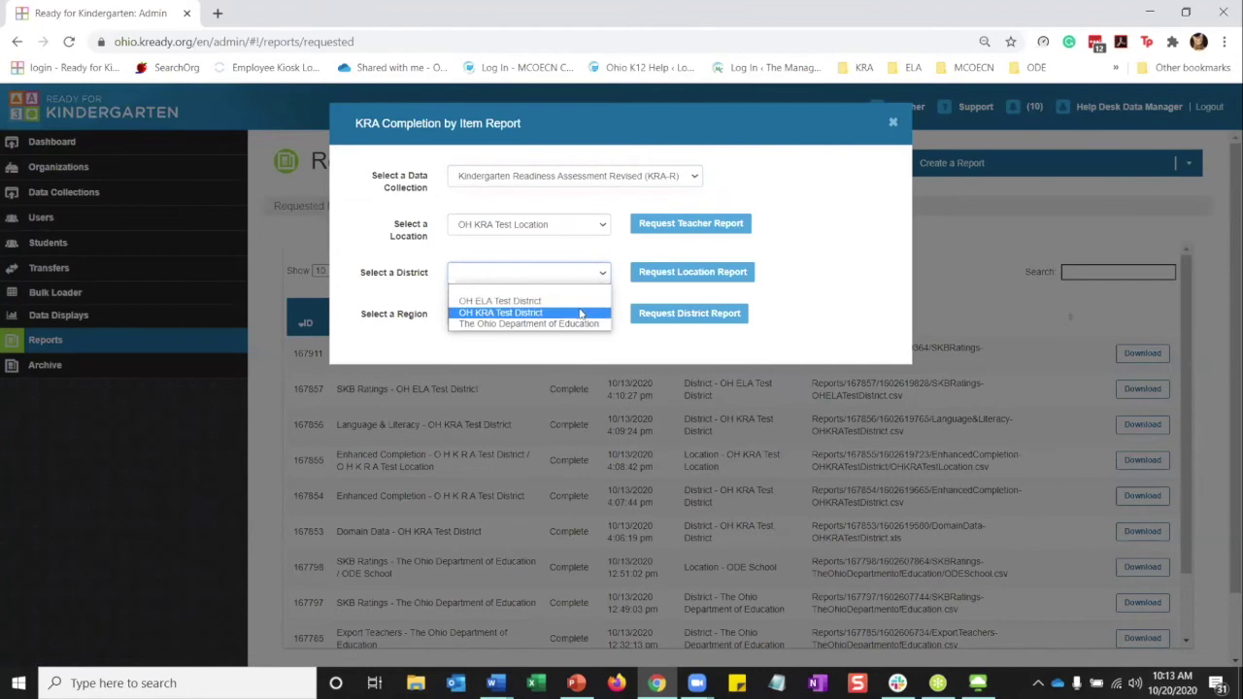
click(581, 312)
click(725, 277)
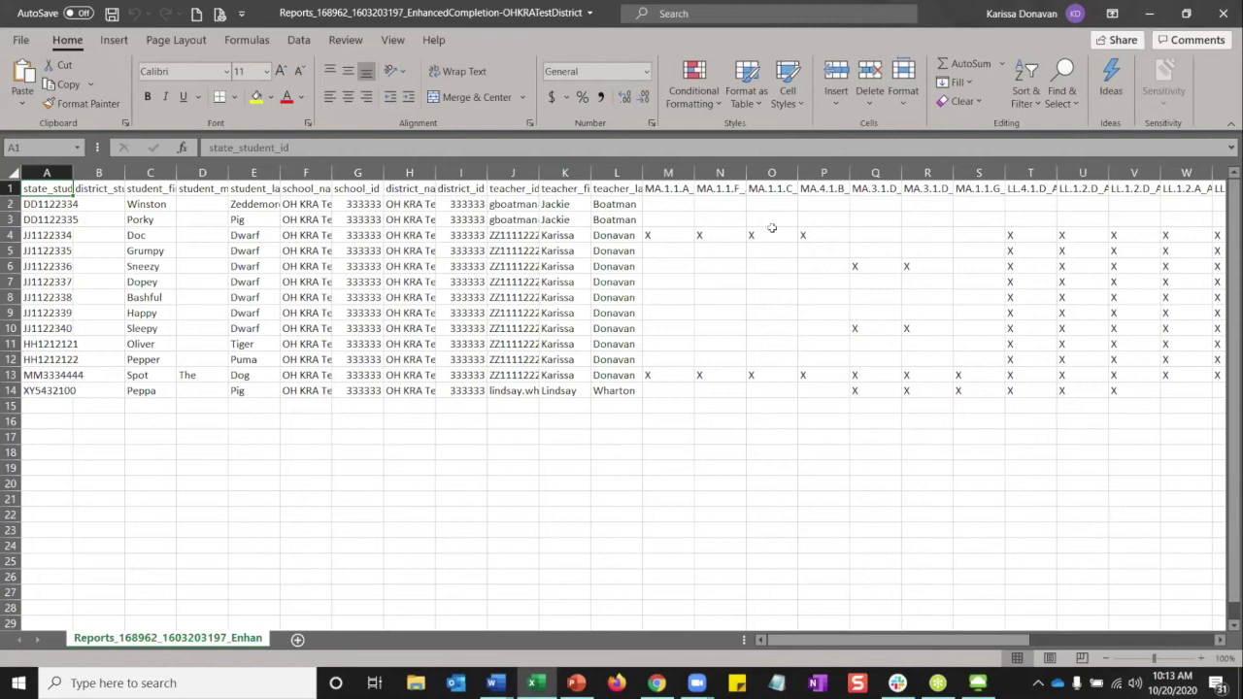
Examine the item completion marks across the student rows and item columns of the report in Excel
drag(744, 233, 1114, 278)
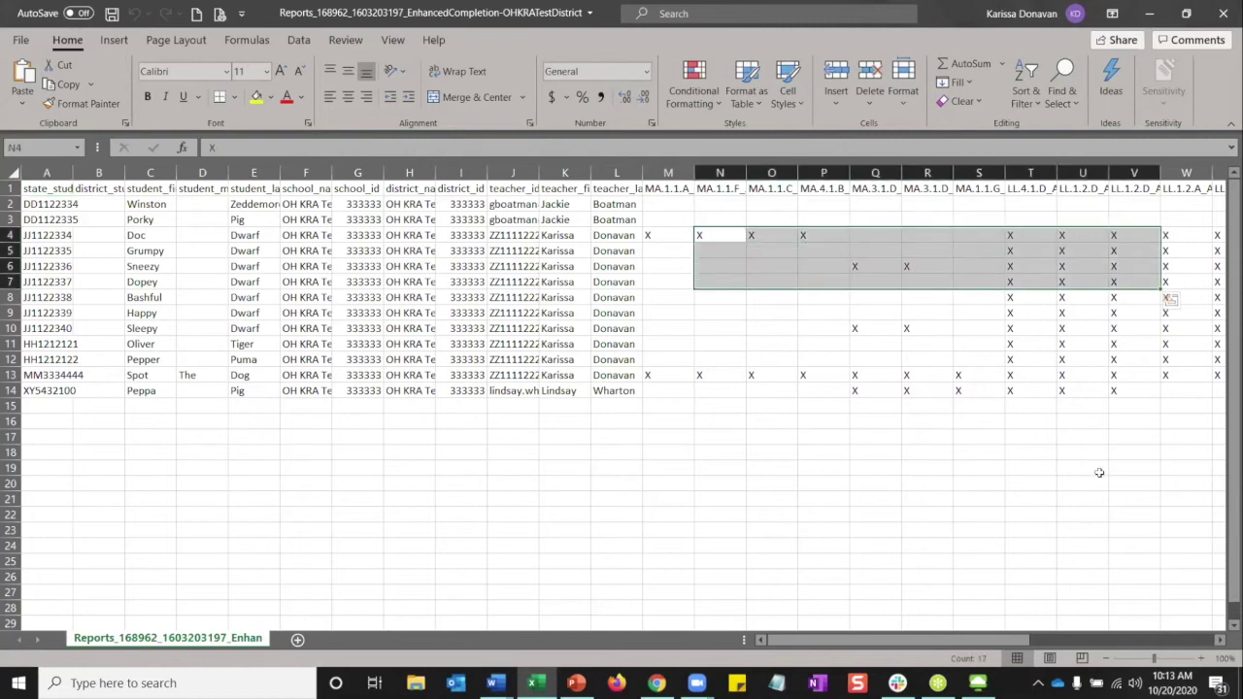
drag(1067, 633, 920, 360)
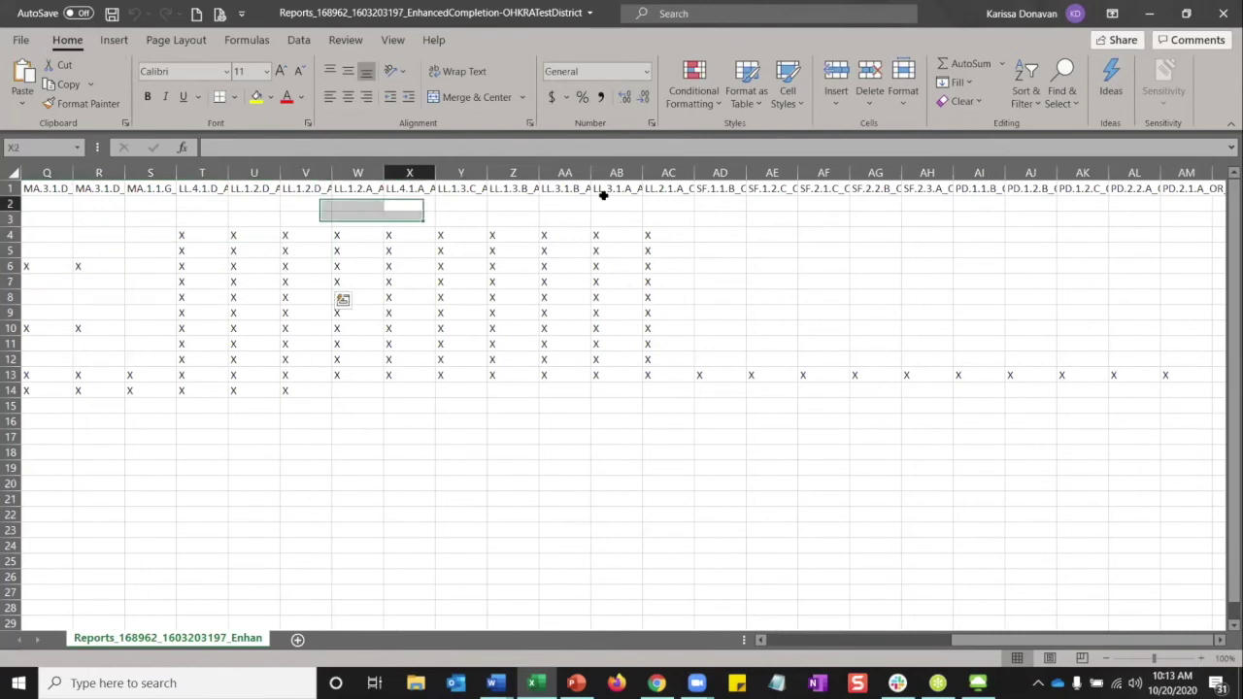
Review the language and literacy item columns and a student's name cells in the completion report, and close the workbook
drag(394, 203, 622, 204)
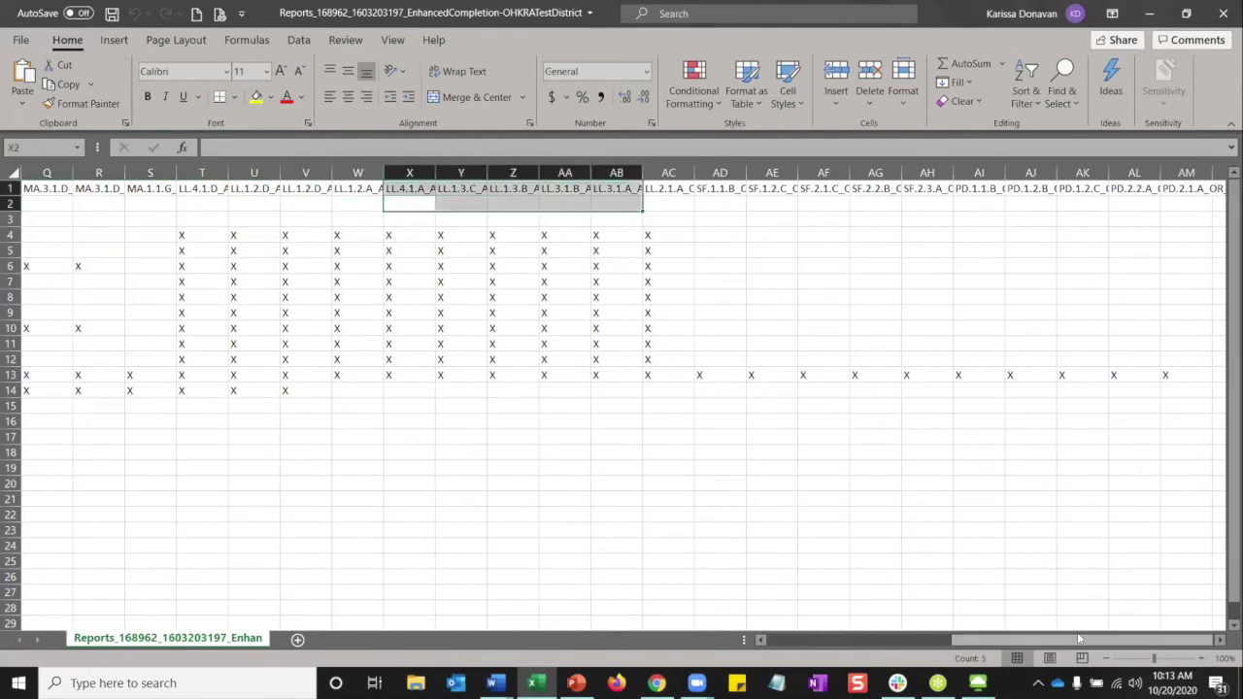
drag(1073, 639, 889, 639)
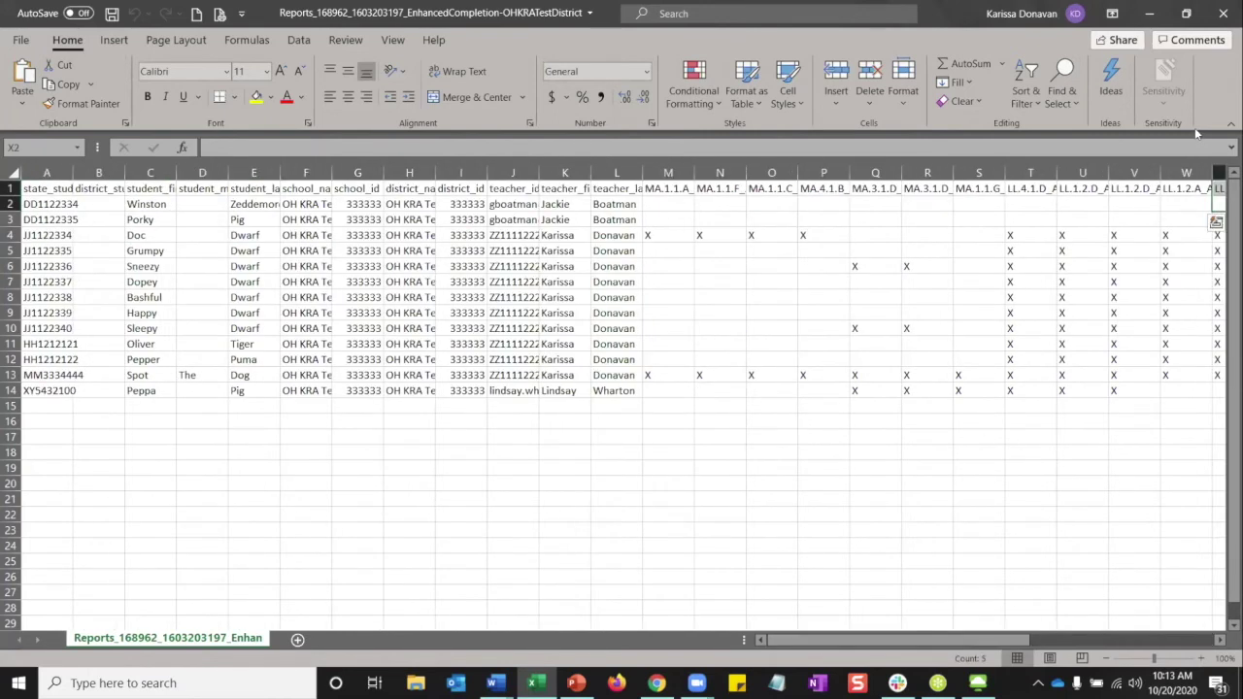
drag(136, 251, 238, 249)
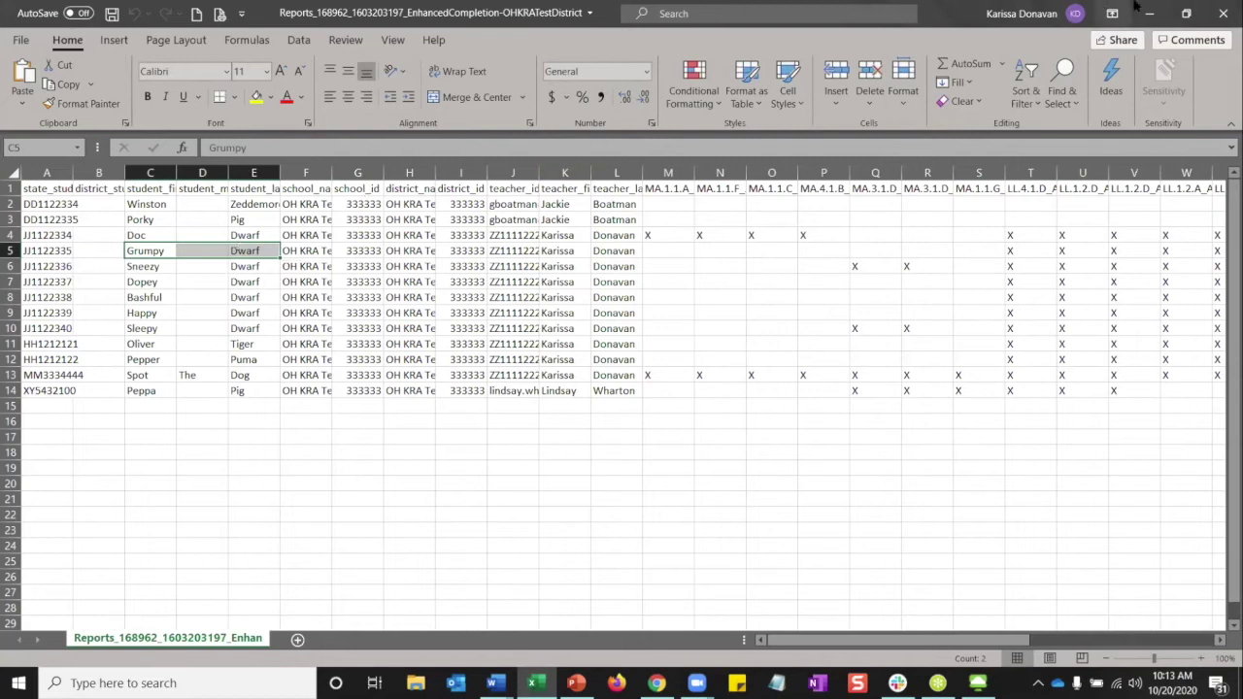
click(1223, 13)
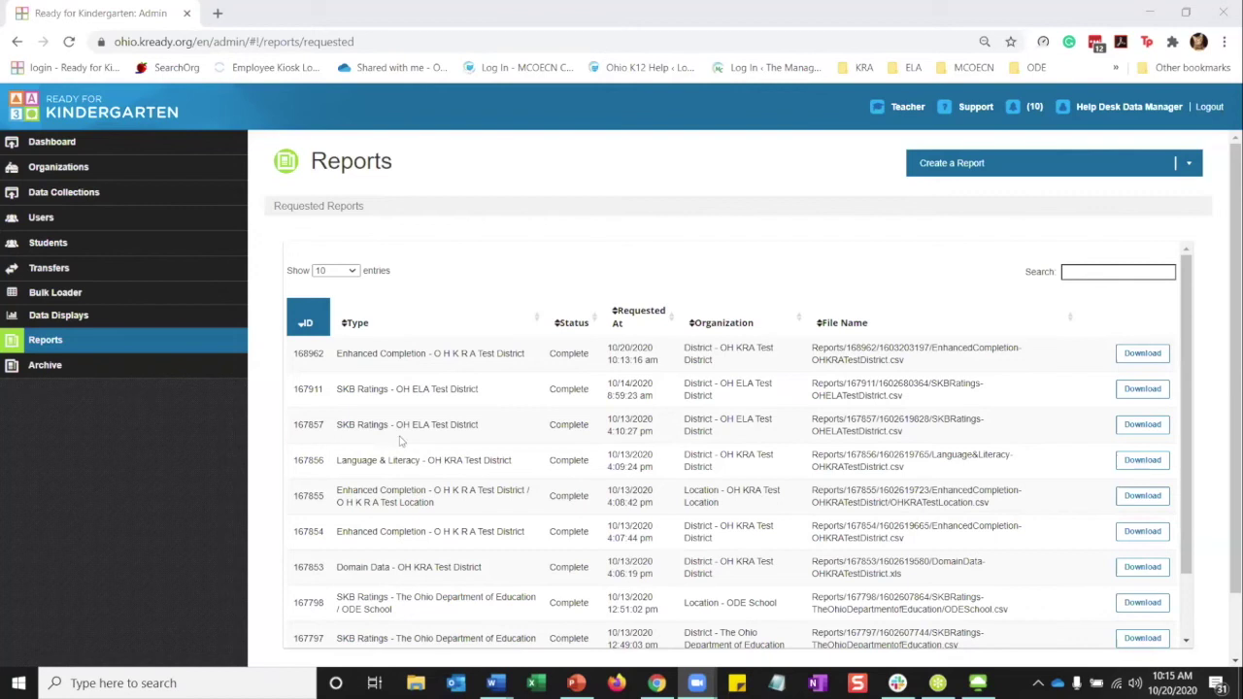
Find the teacher in the Users list by first name and open the account registered with the iCloud e-mail
click(60, 224)
click(60, 224)
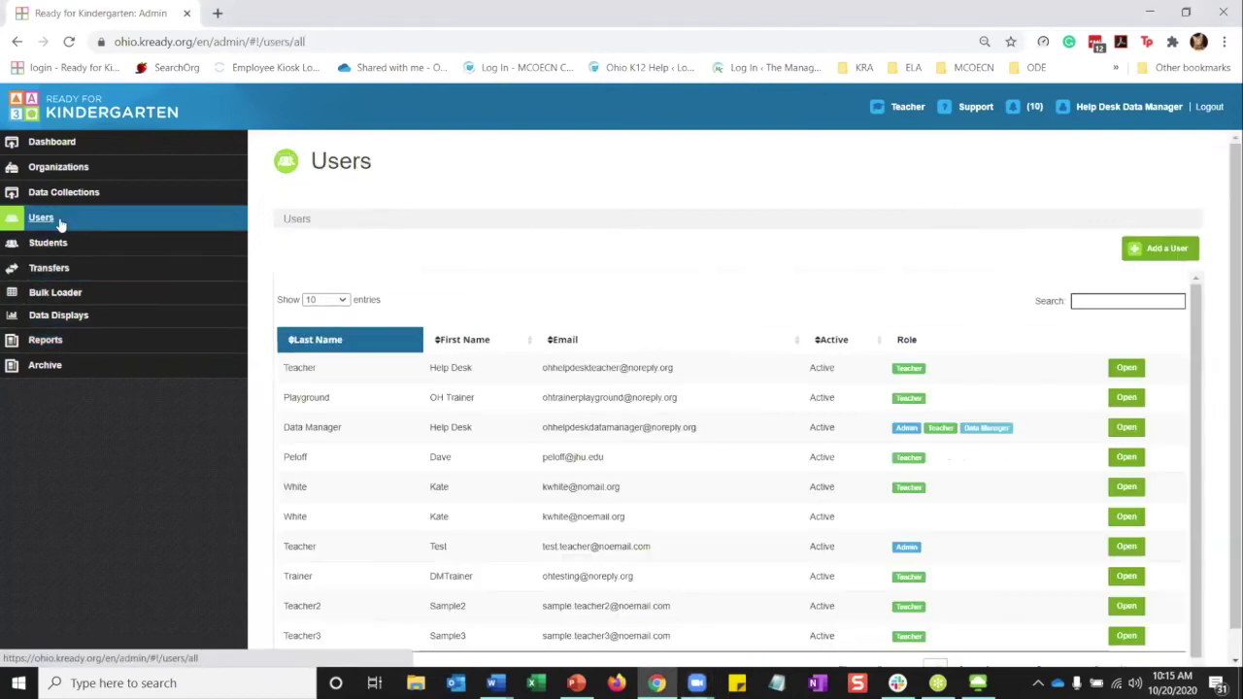
click(1099, 301)
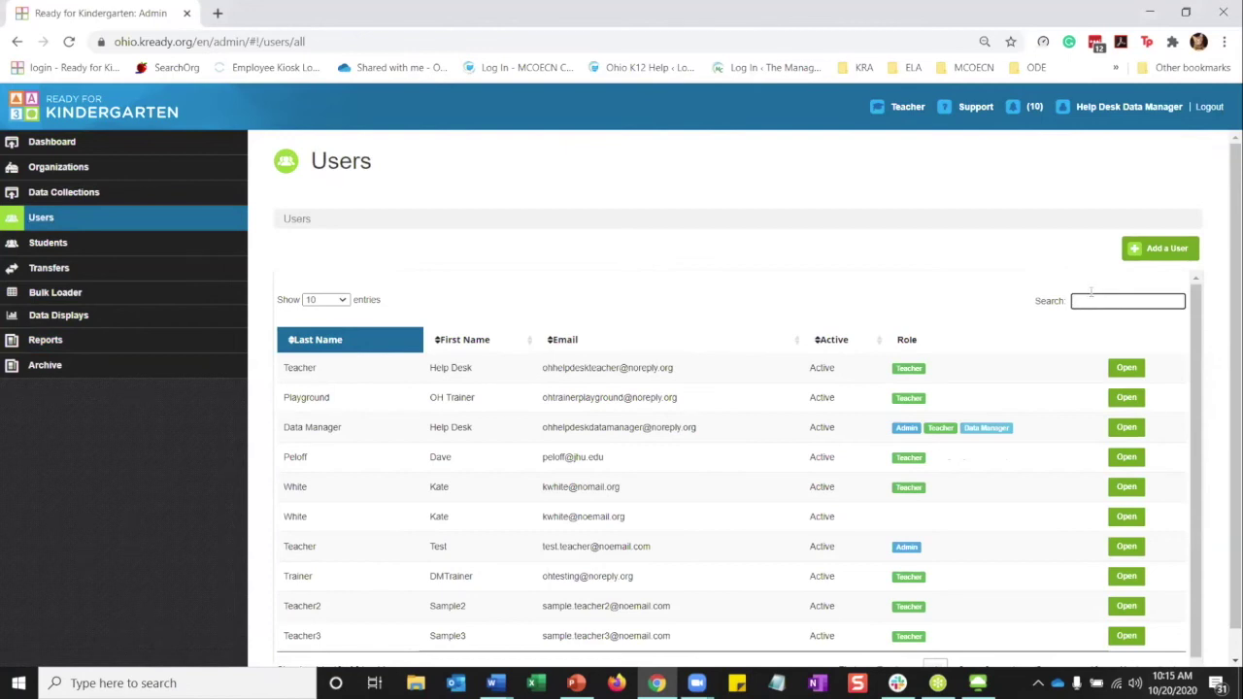
text(karissa)
key(ctrl+a)
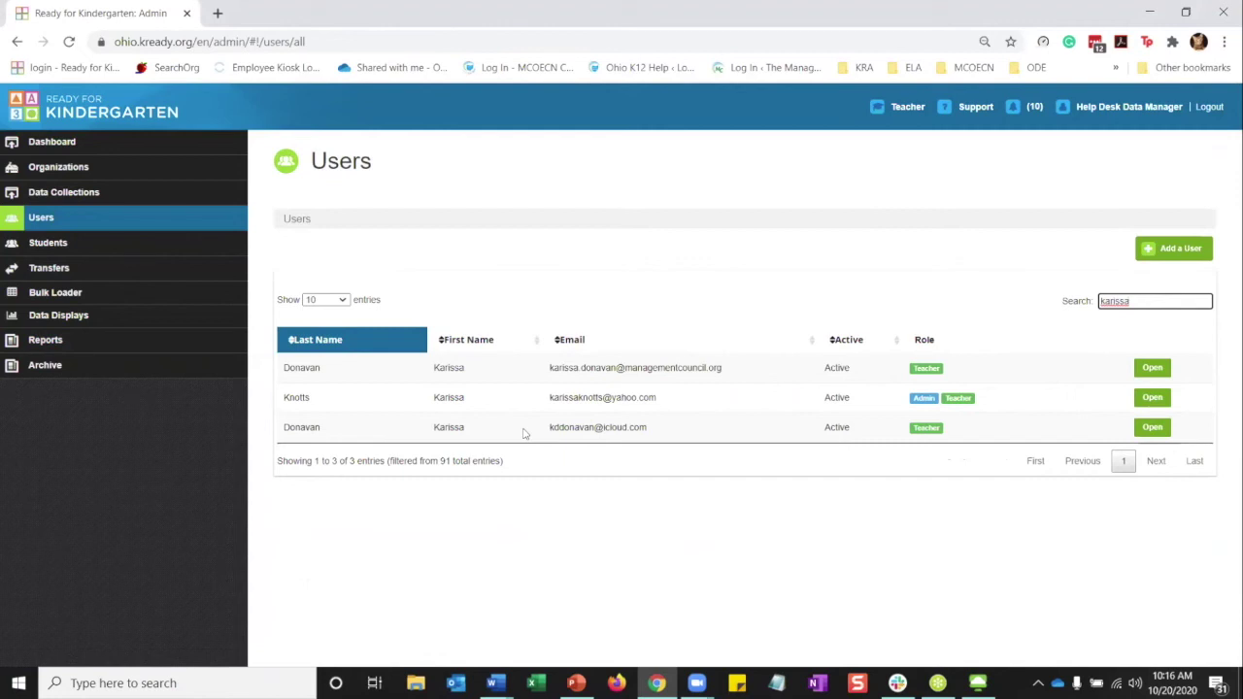
click(1153, 427)
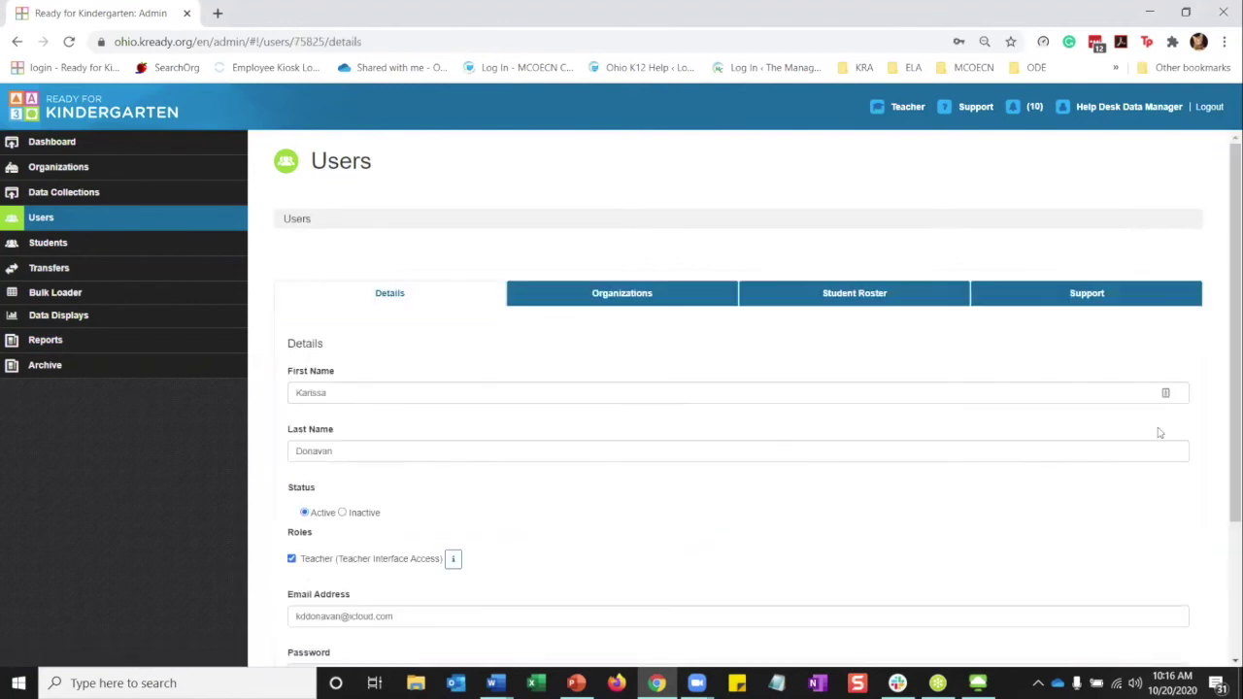
Remove the teacher's association with OH KRA Test District in the account's district organizations
click(573, 294)
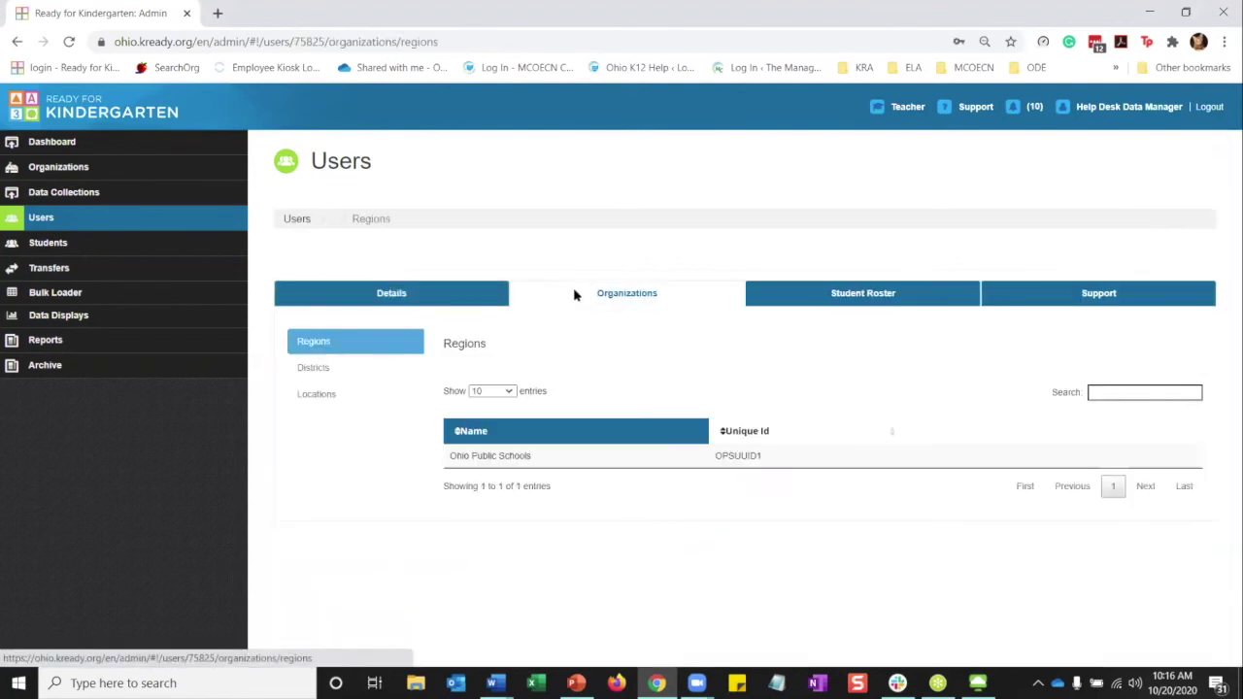
click(332, 372)
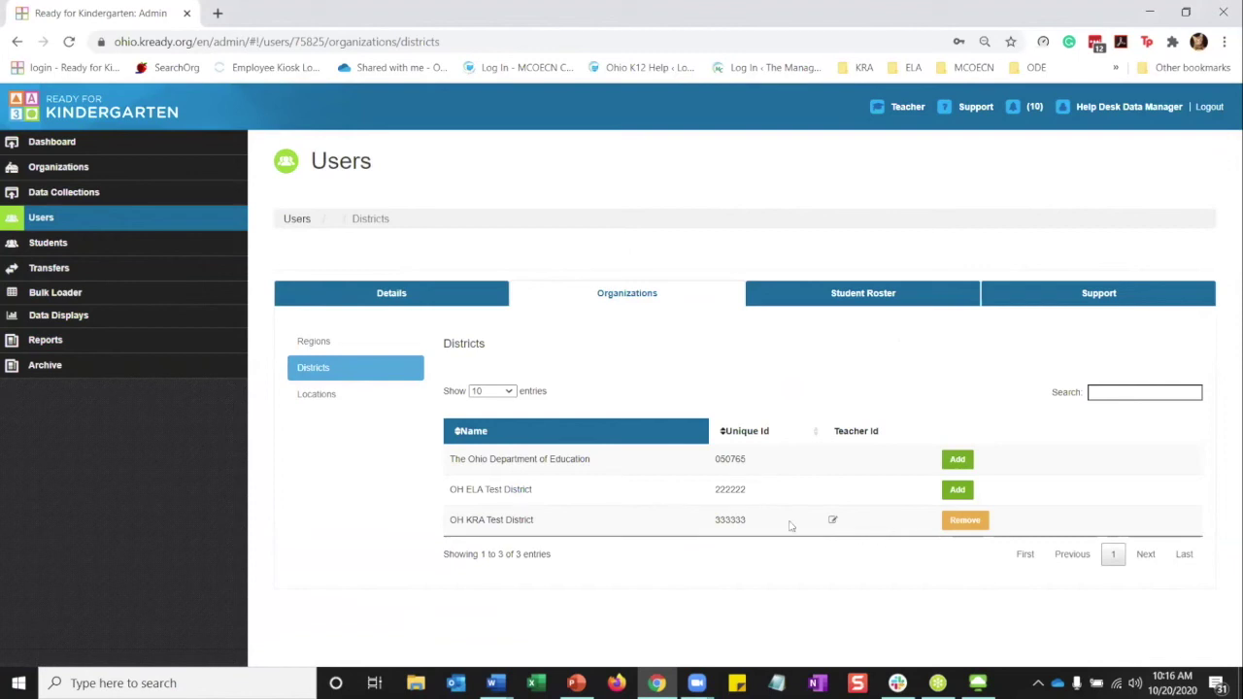
click(955, 524)
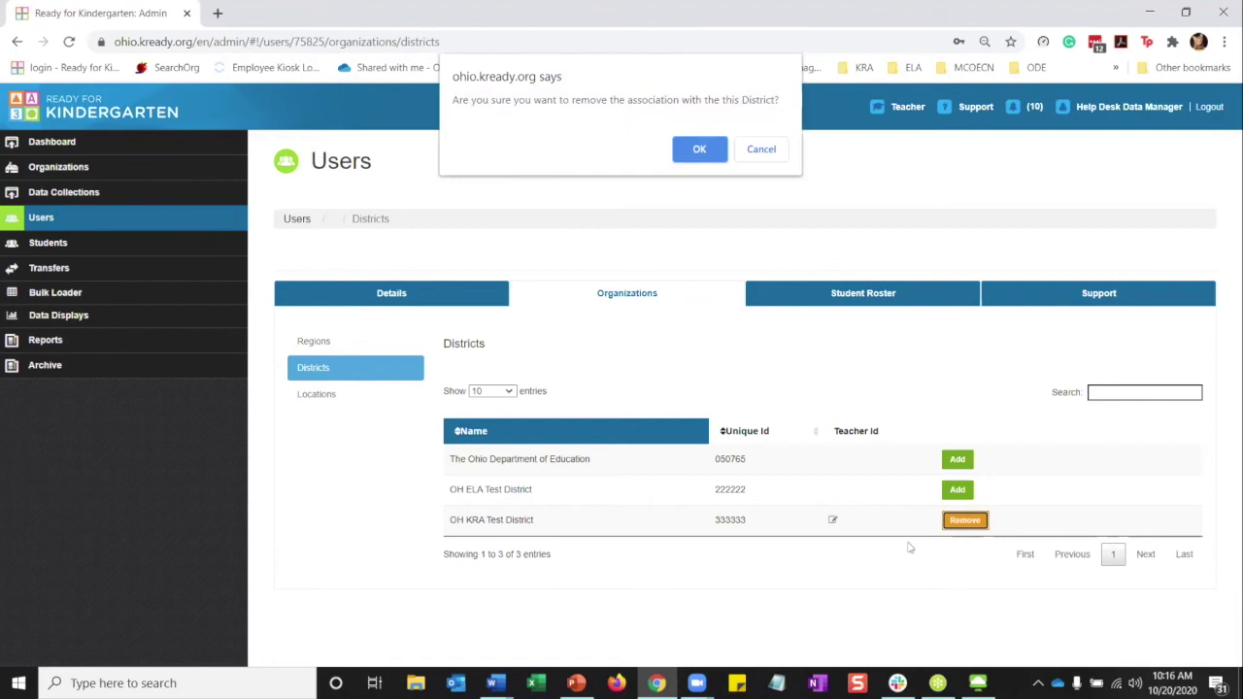
click(699, 151)
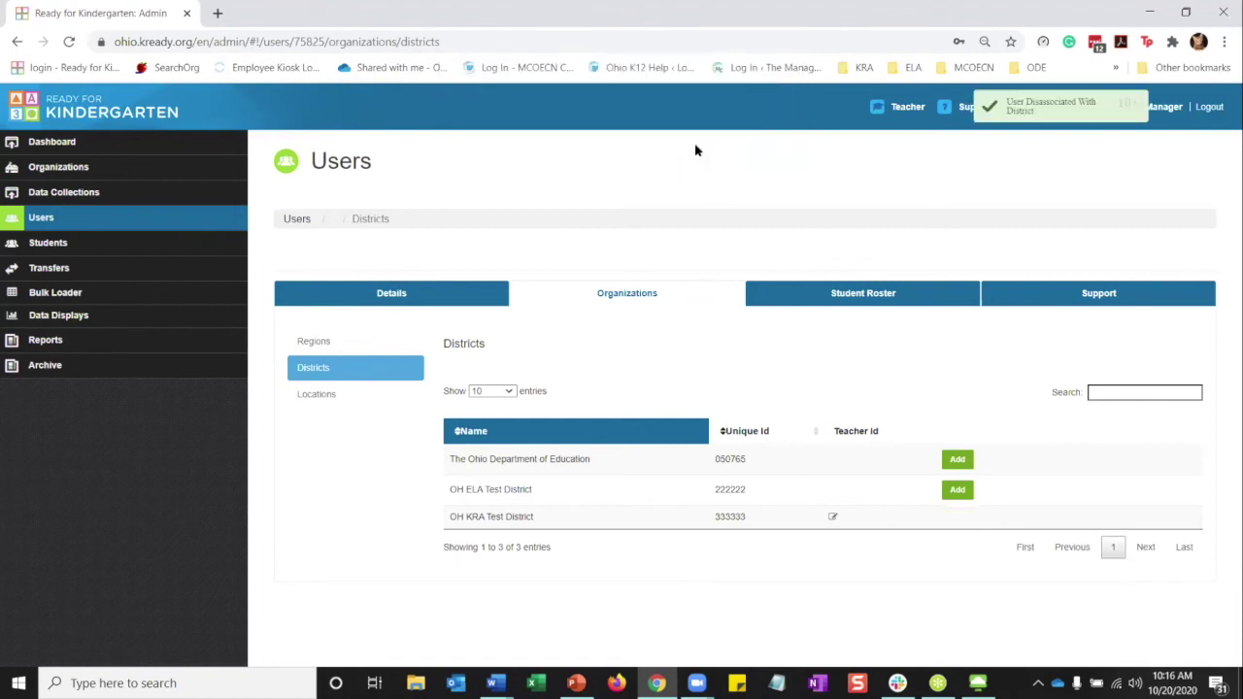
Try to save the teacher's account details with the status Inactive and the Teacher (Teacher Interface Access) role removed
click(361, 295)
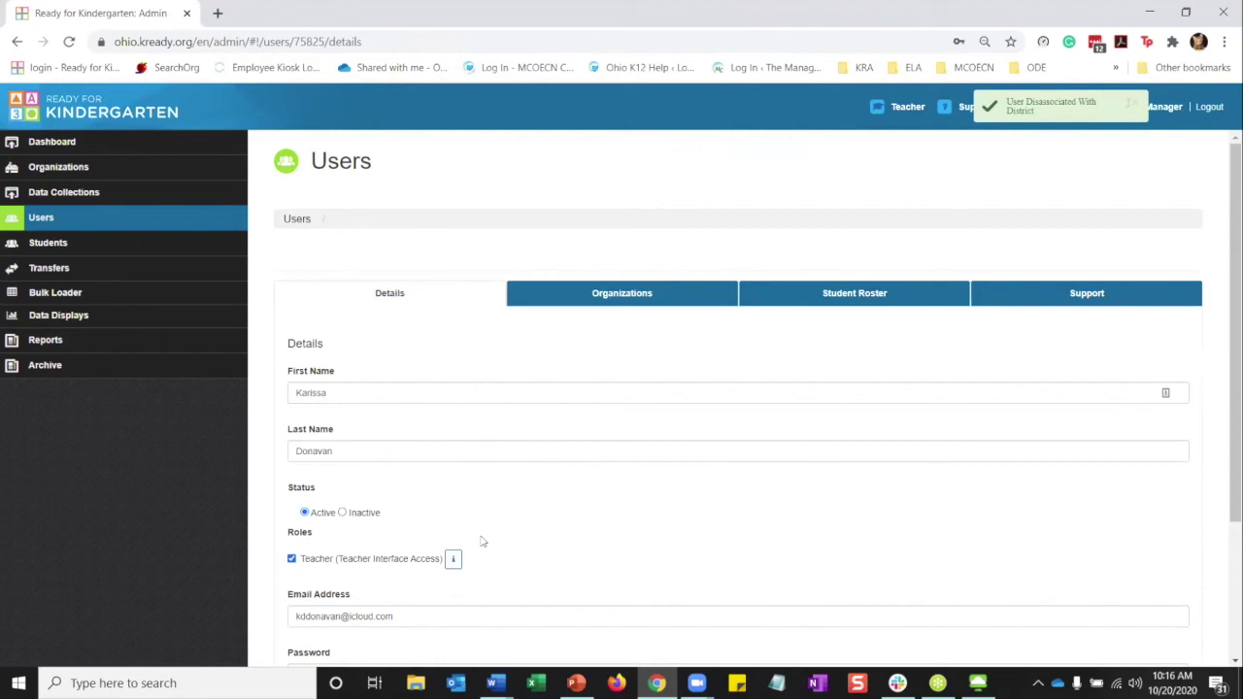
click(343, 514)
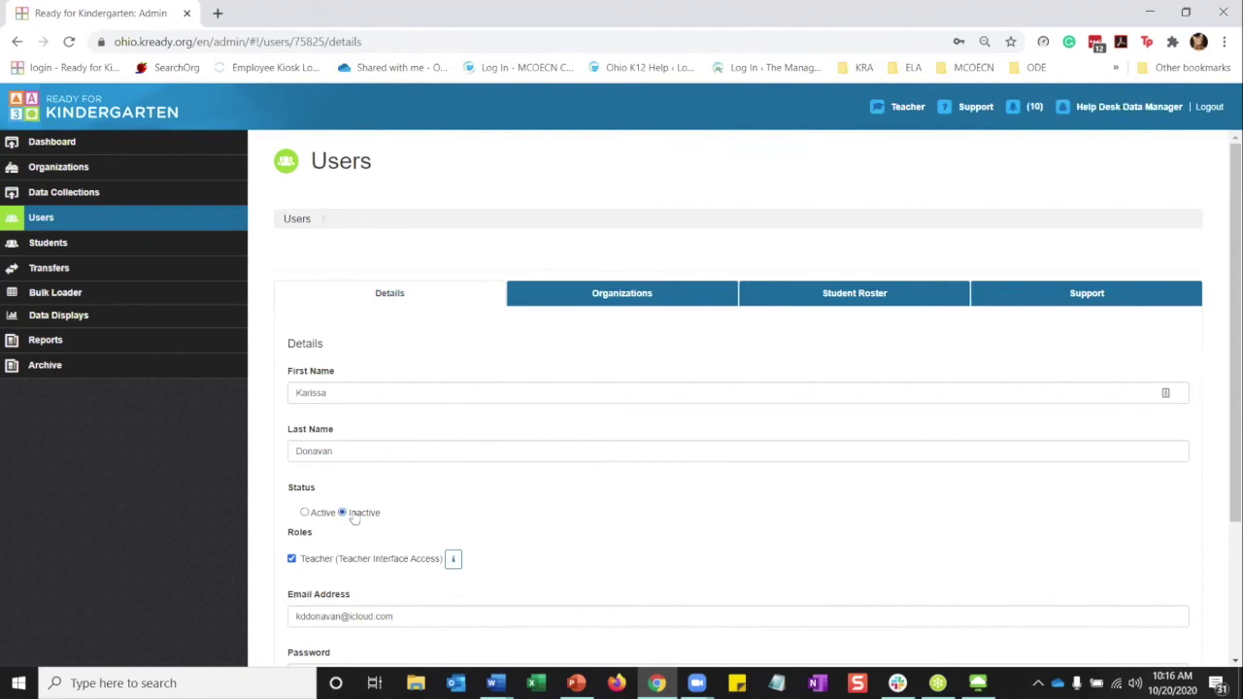
scroll(528, 521, down, 1)
click(292, 478)
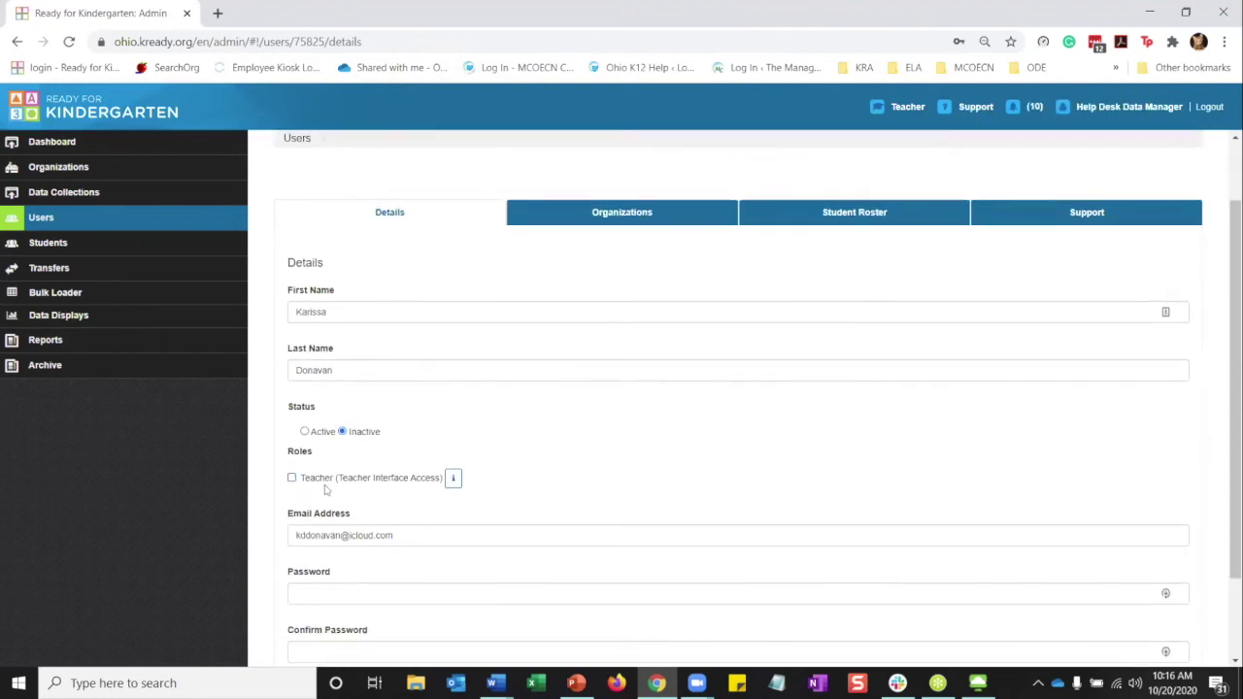
scroll(437, 553, down, 1)
click(318, 594)
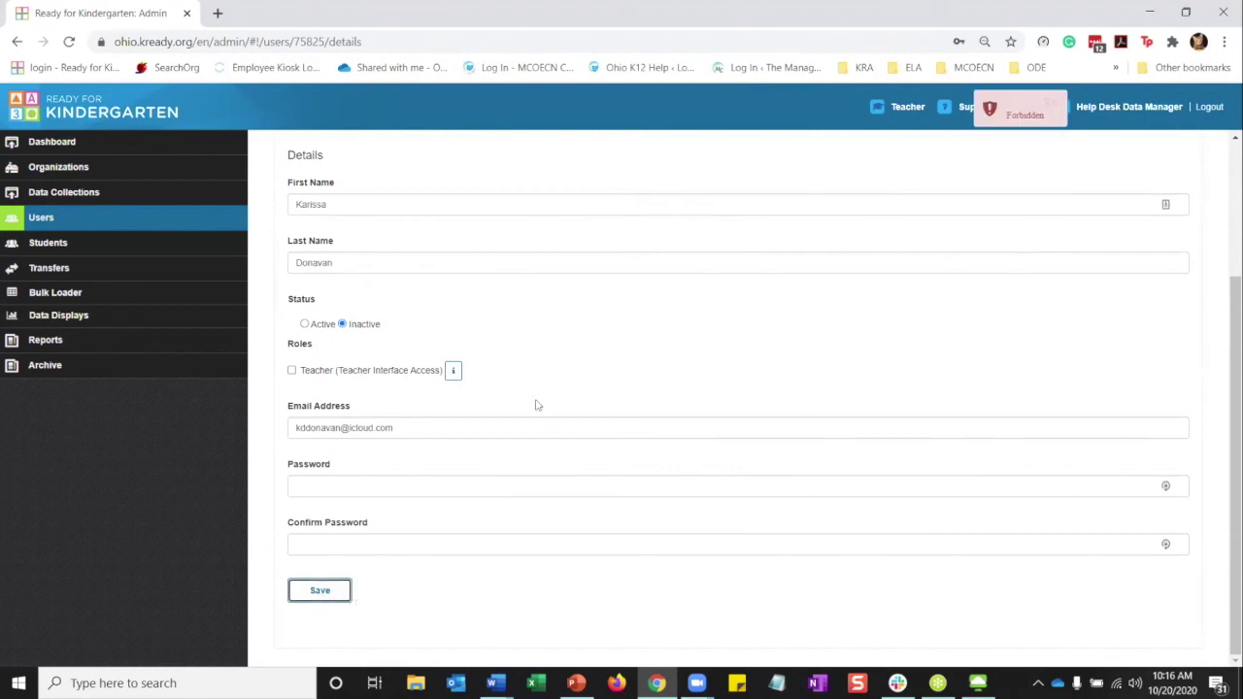
Return to the Users list, look for the removed teacher by first name, and clear the search
scroll(552, 387, up, 2)
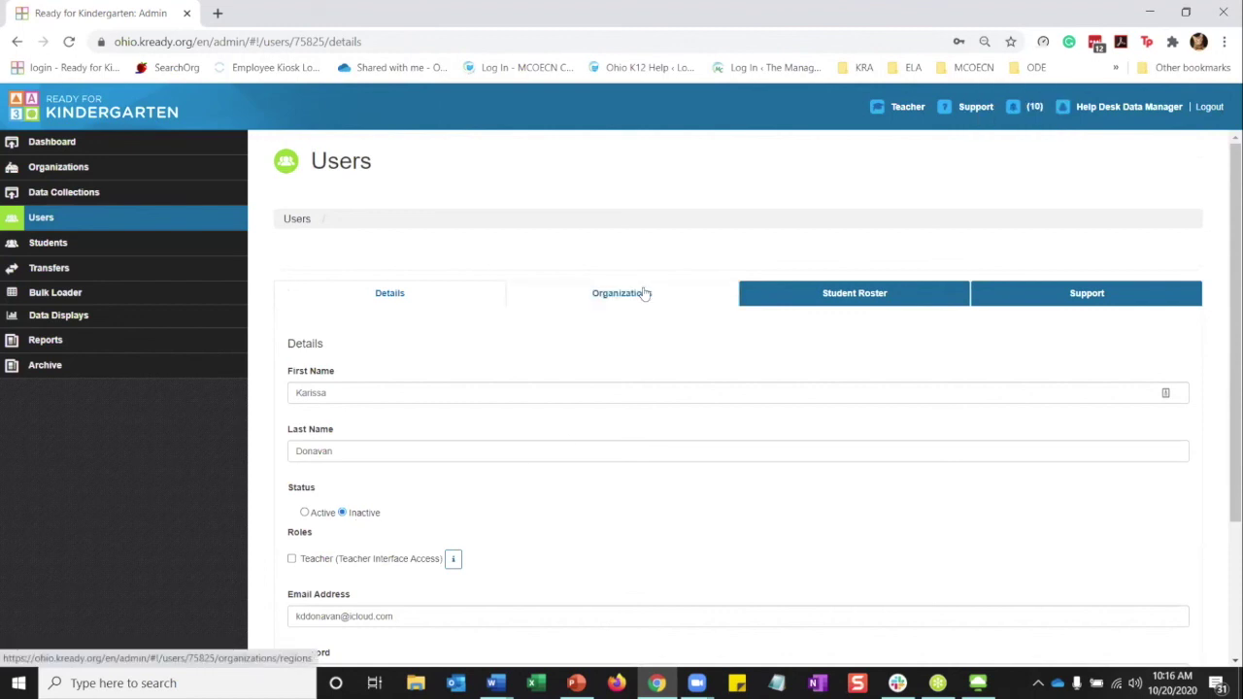
click(30, 221)
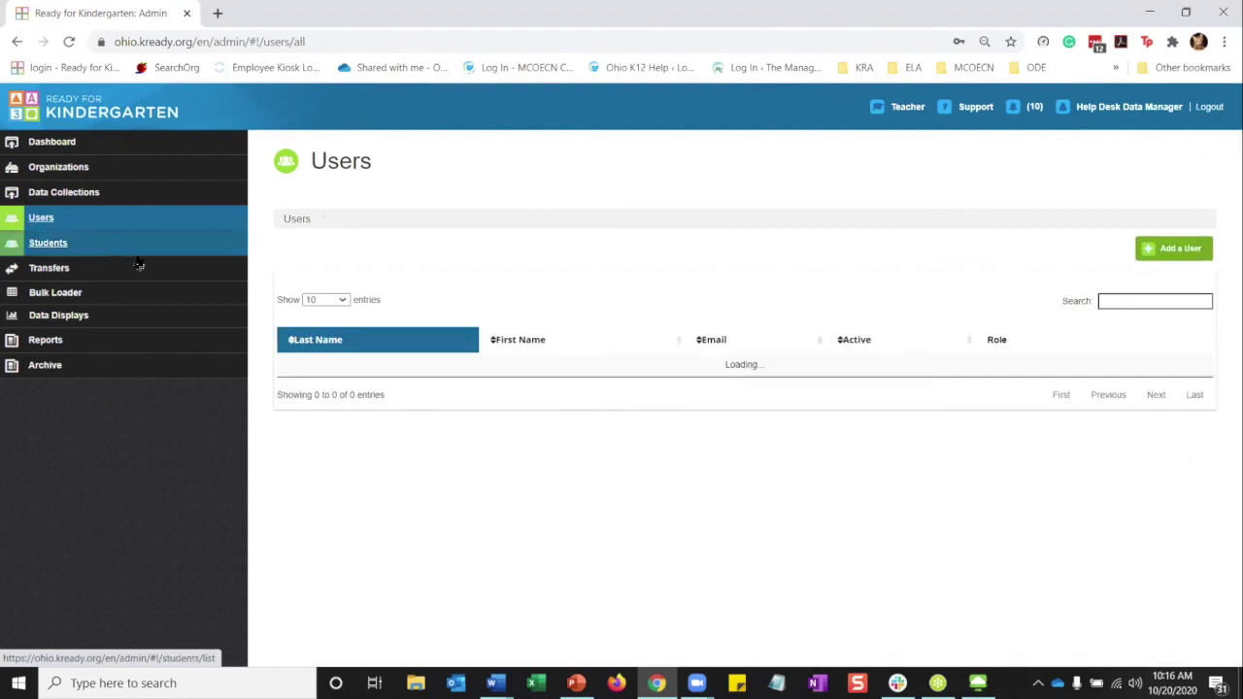
click(1129, 303)
text(karis)
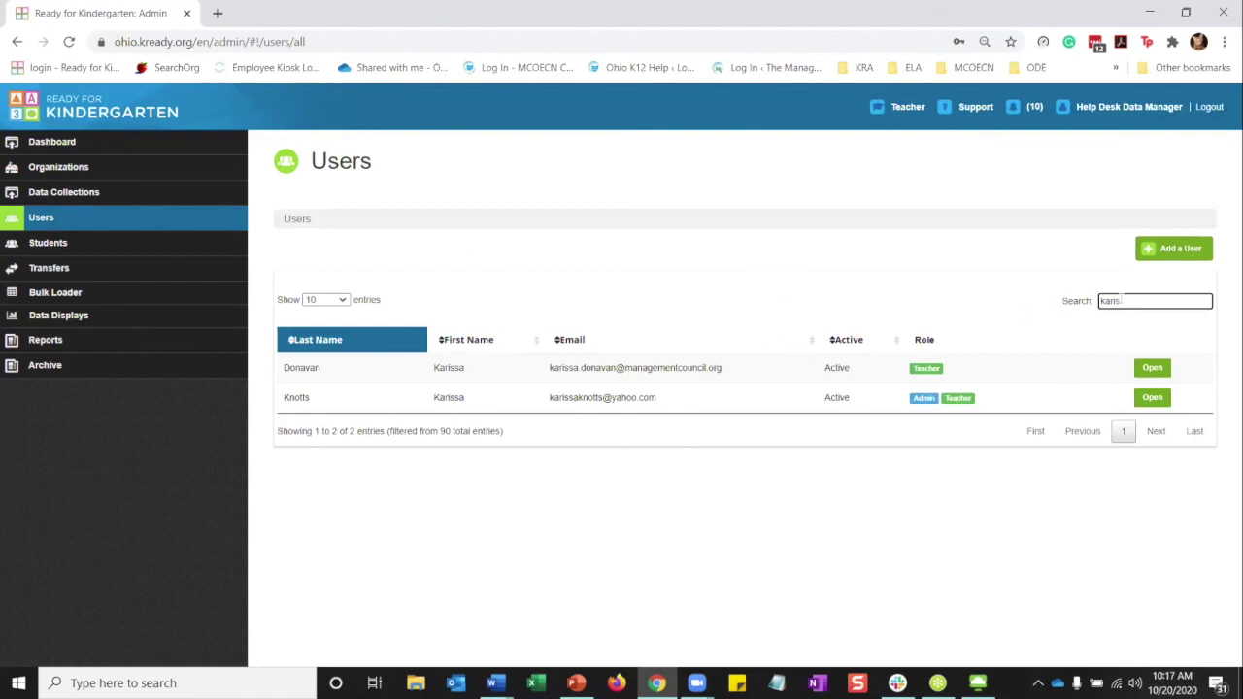
drag(1122, 301, 1075, 310)
key(BackSpace)
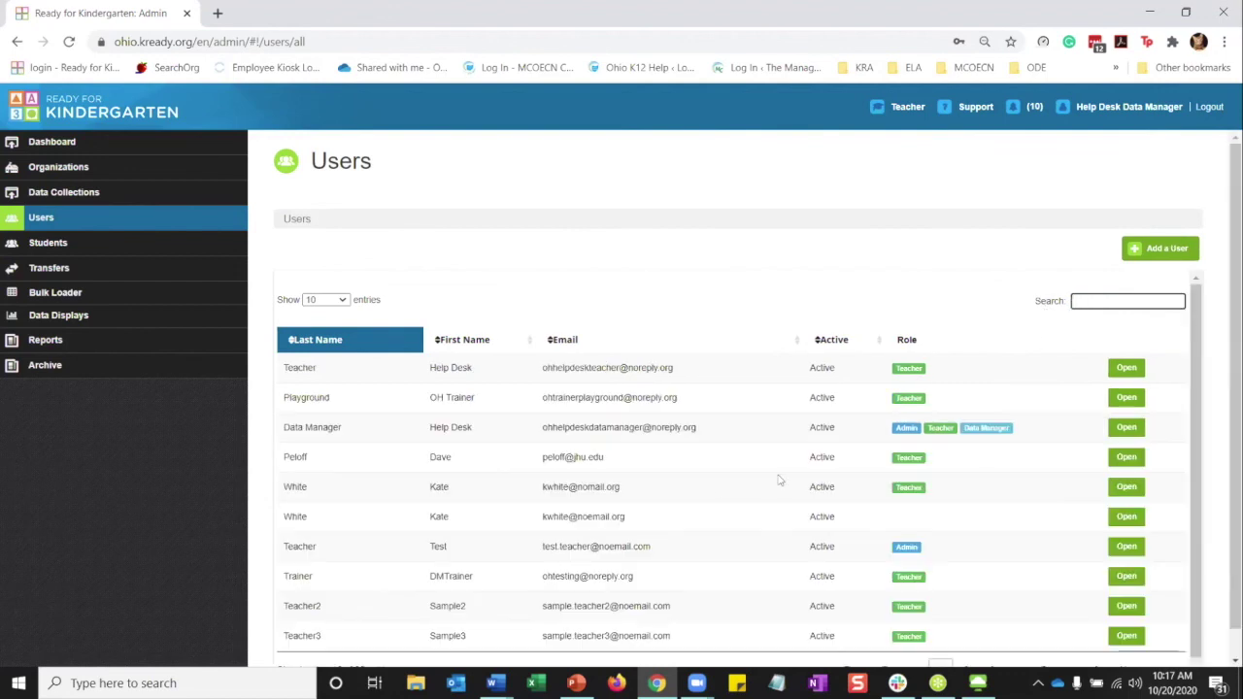